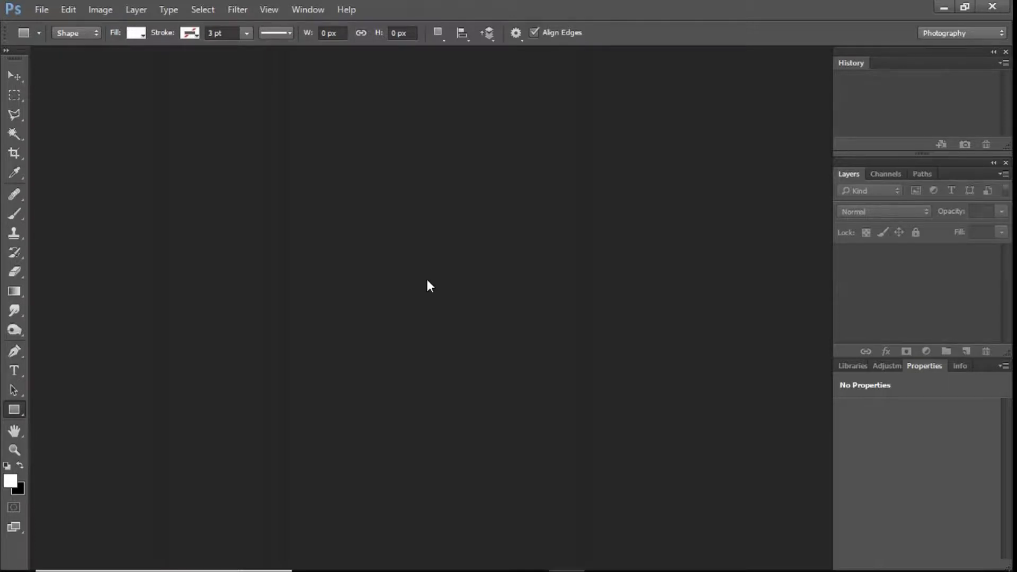
Start a new 1920×1080 document called 'Lower third' with a transparent background.
left_click(32, 9)
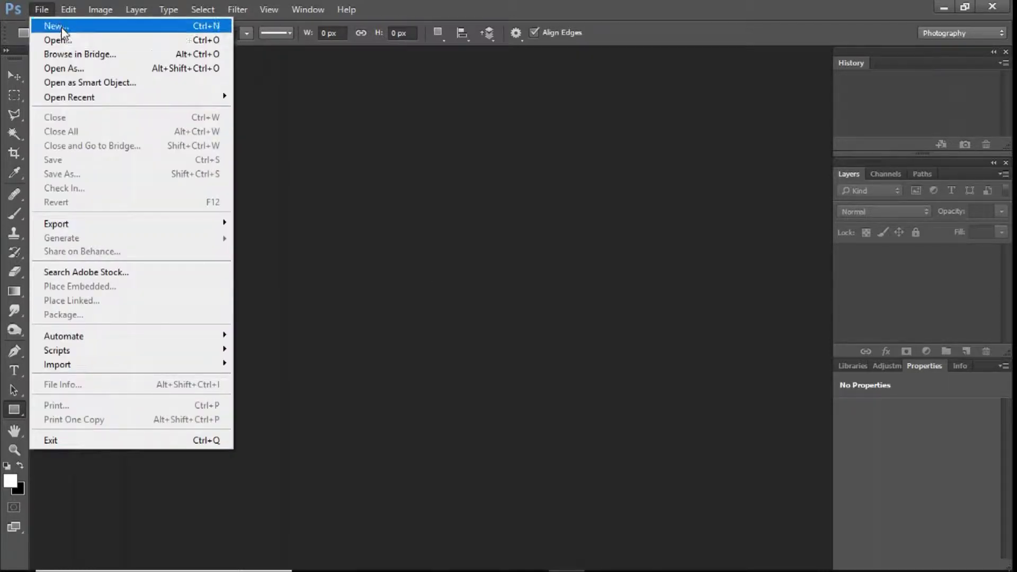
left_click(61, 27)
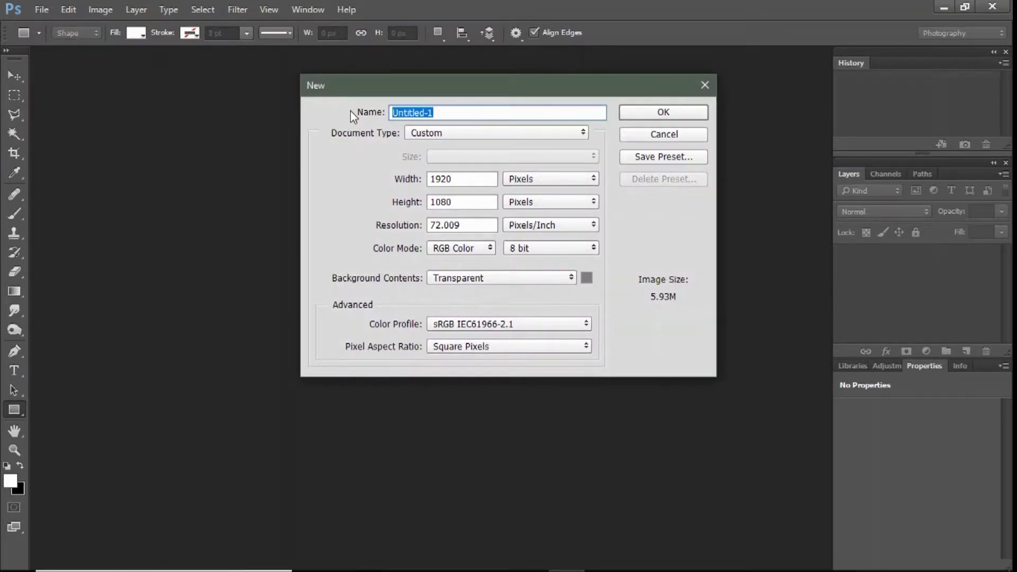
type("Lower third")
left_click(510, 278)
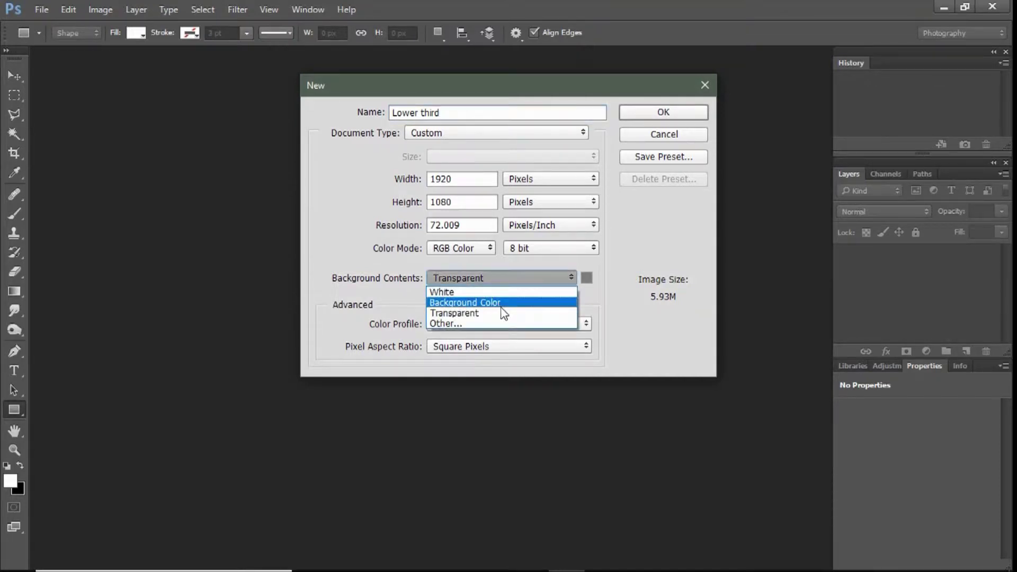
left_click(501, 315)
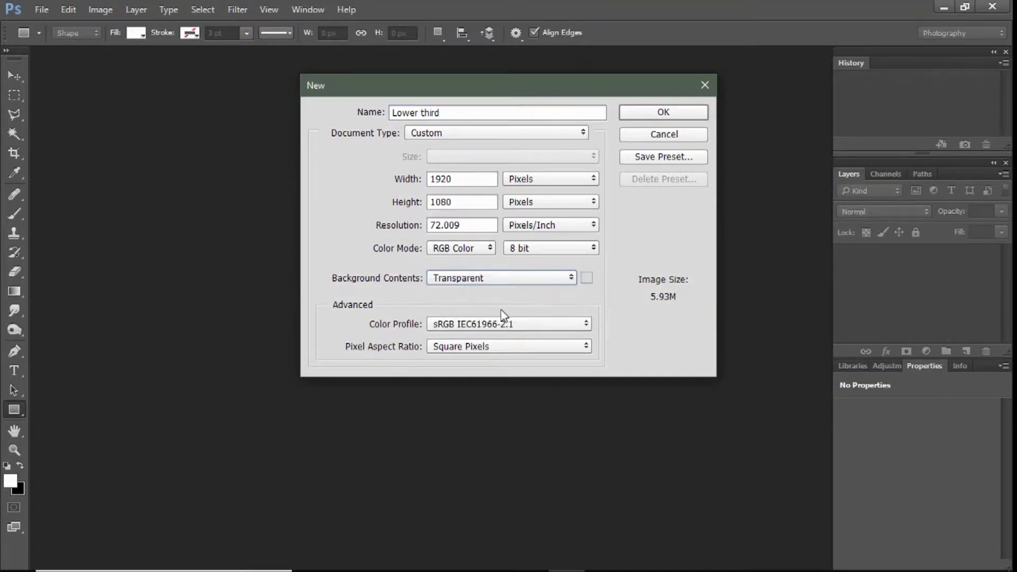
left_click(665, 113)
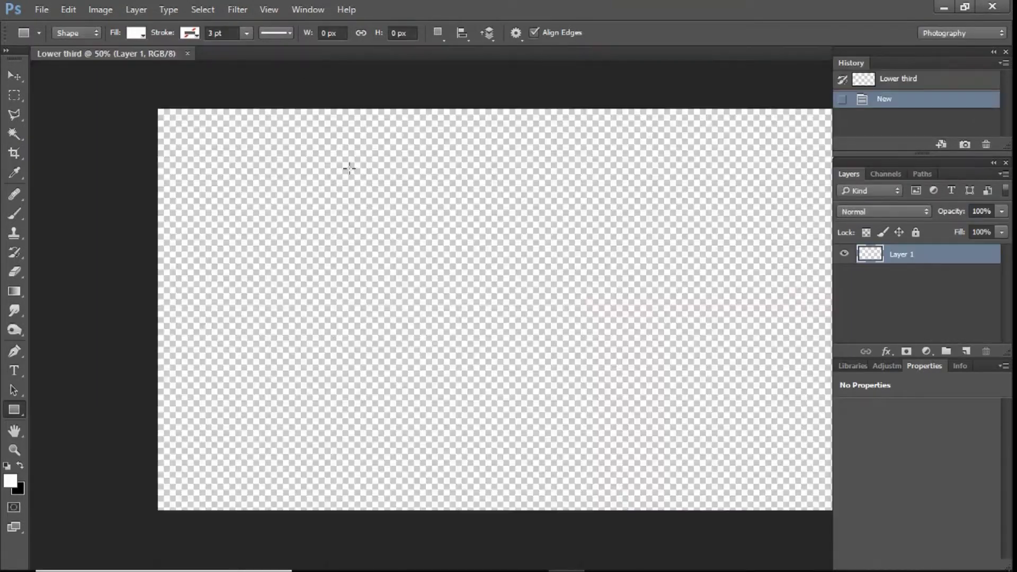
Draw a small rounded square near the canvas's lower-left with the Rounded Rectangle tool.
right_click(13, 411)
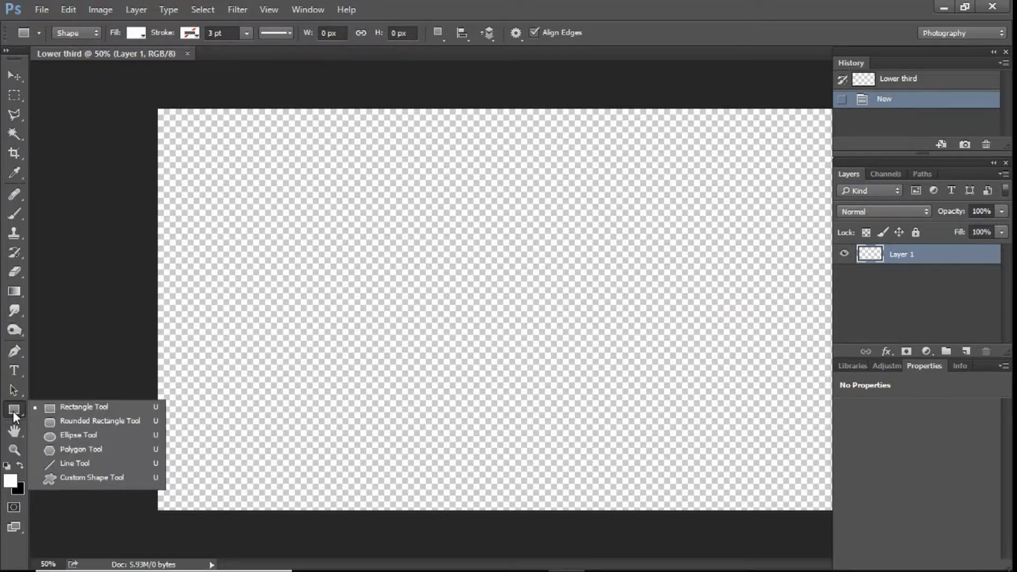
left_click(92, 424)
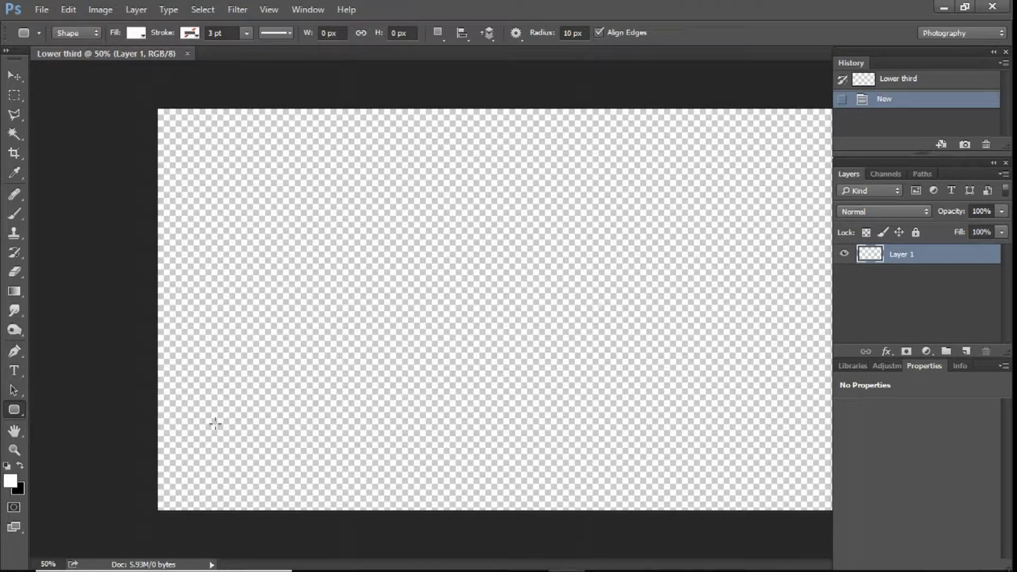
left_click_drag(215, 424, 345, 477)
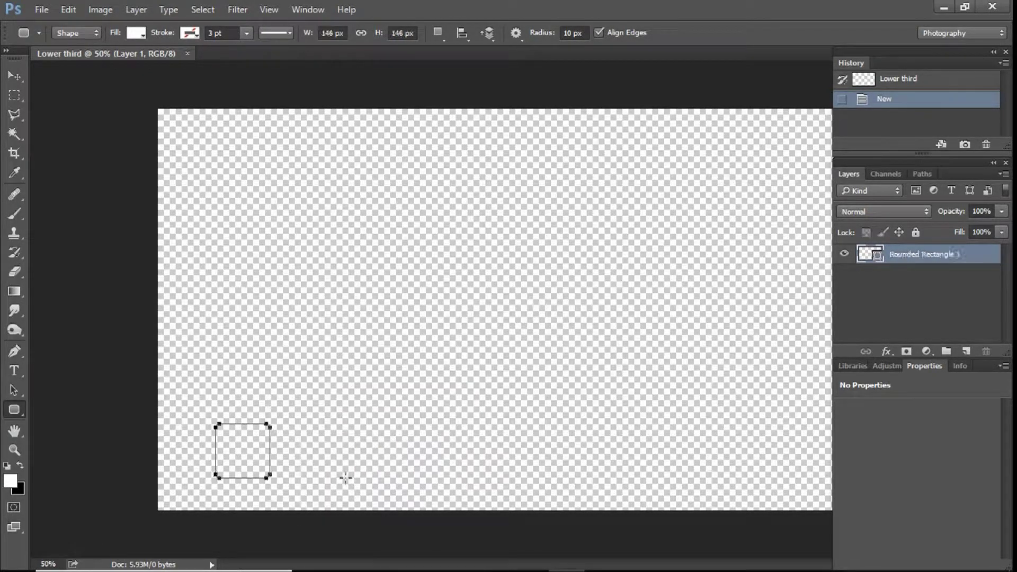
Give the square a 25 px corner radius and a 150 px width.
left_click(867, 517)
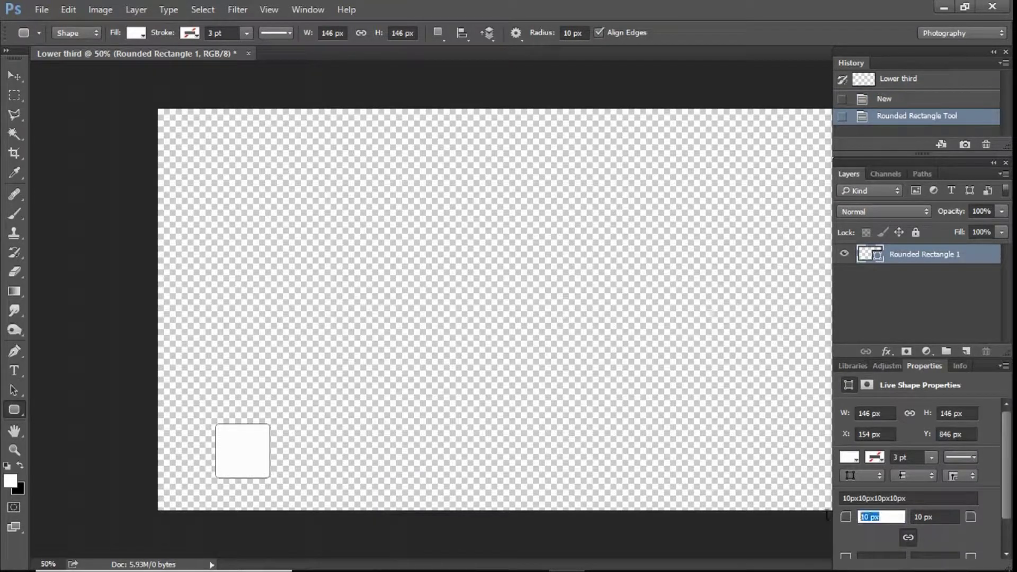
type("25")
key("Return")
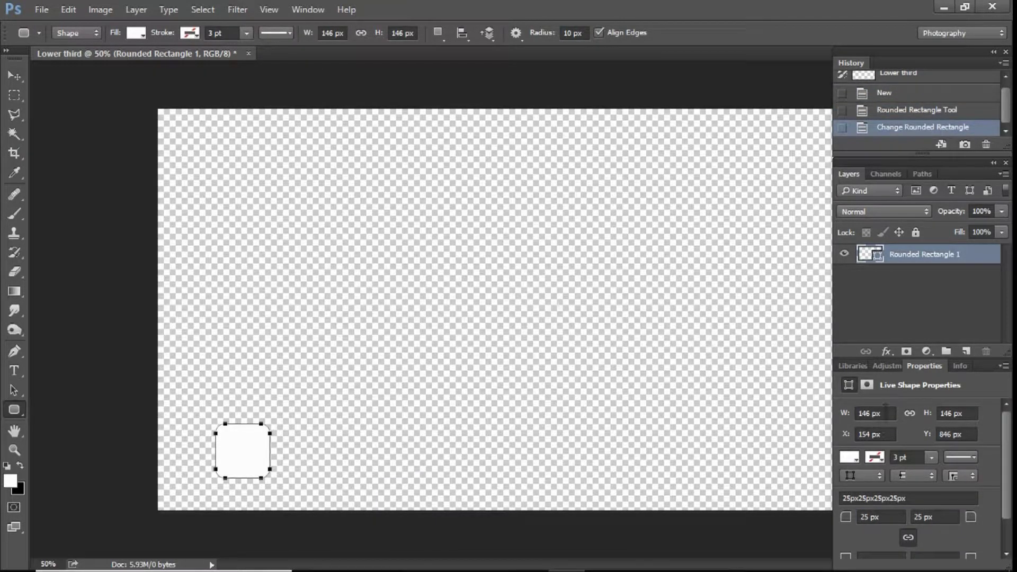
left_click(888, 414)
type("150")
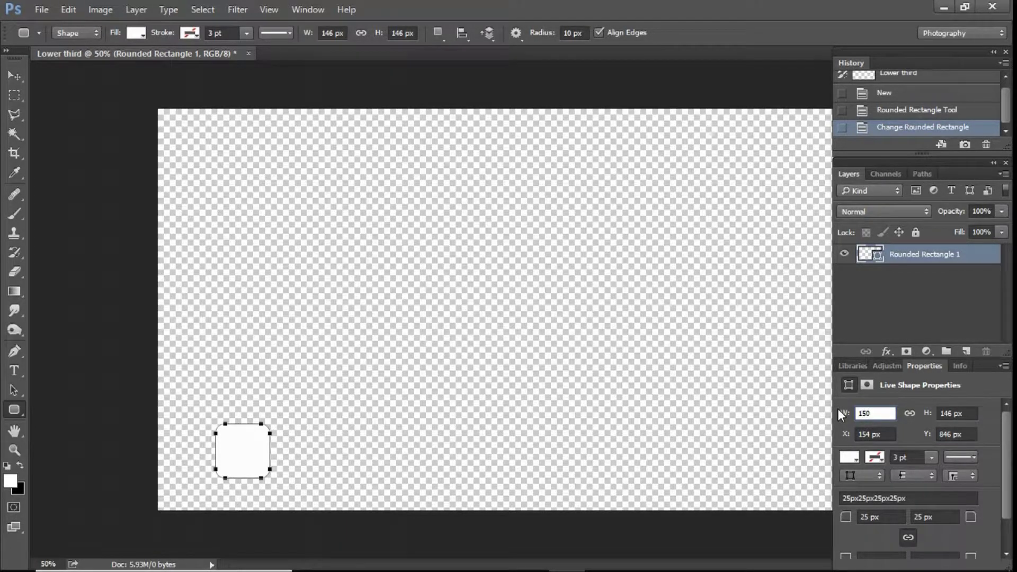
key("Return")
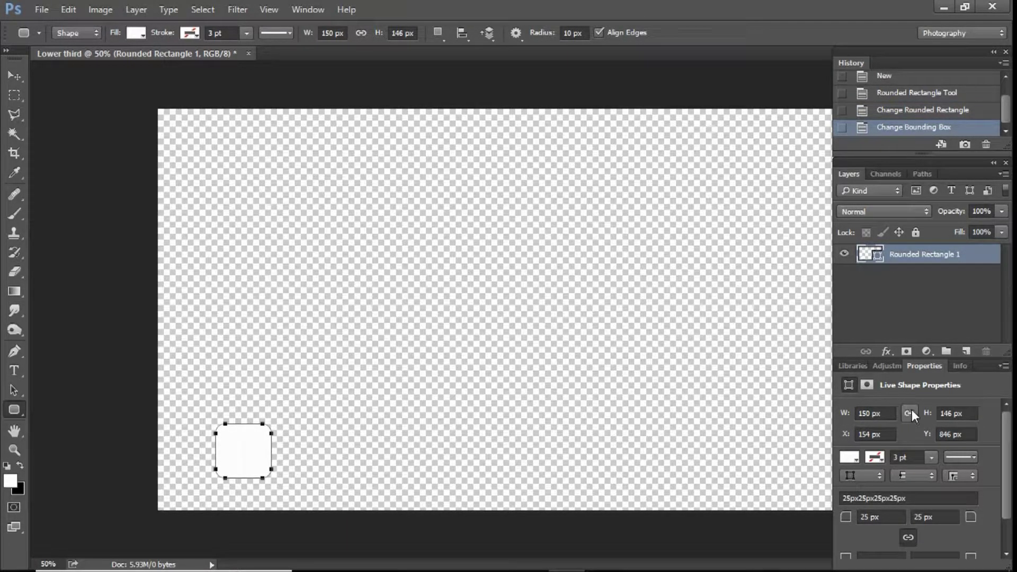
left_click(965, 413)
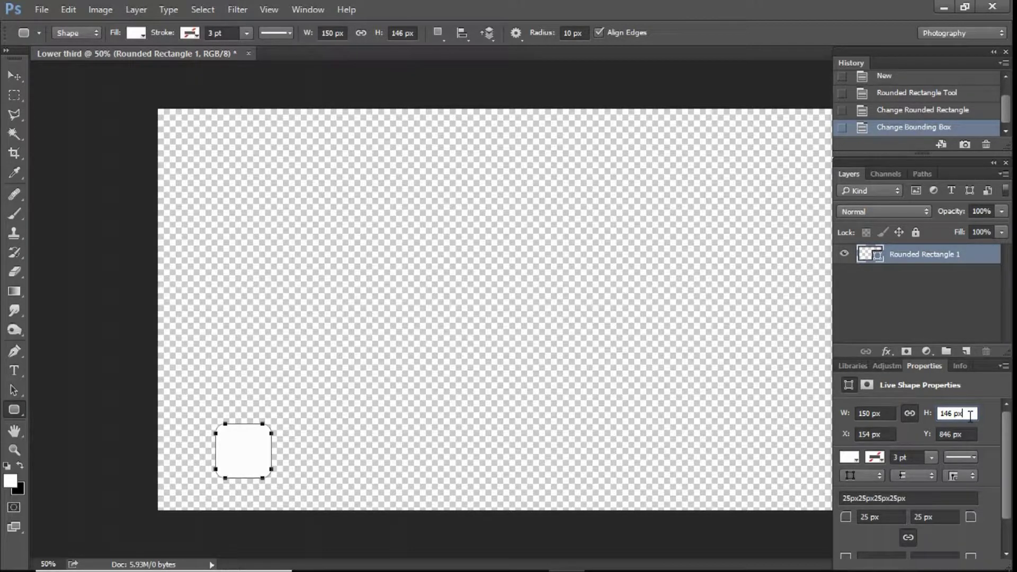
Open the Solid Color picker for the square's fill and focus its hex field.
left_click(850, 456)
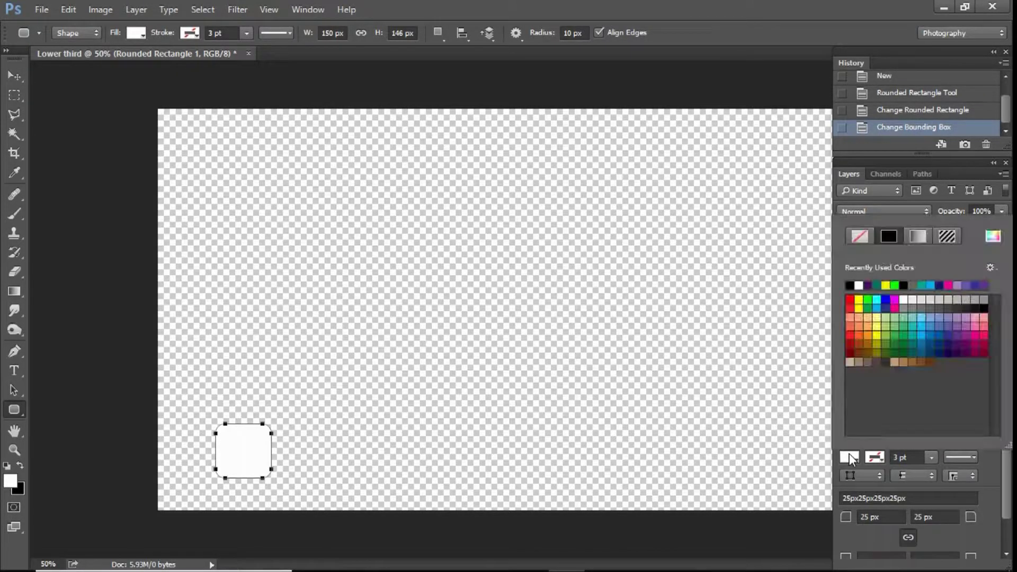
left_click(992, 238)
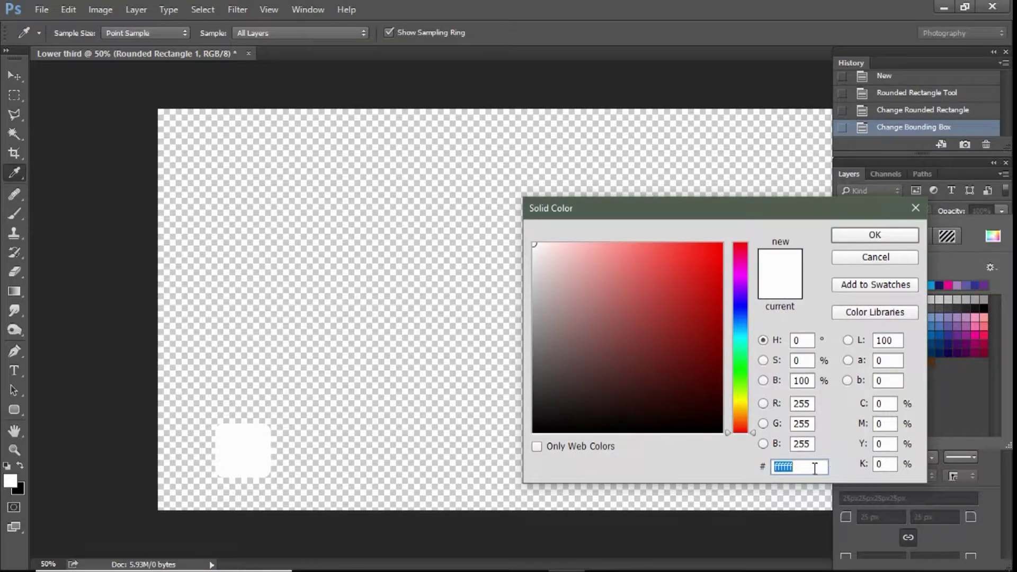
left_click(799, 466)
left_click(803, 465)
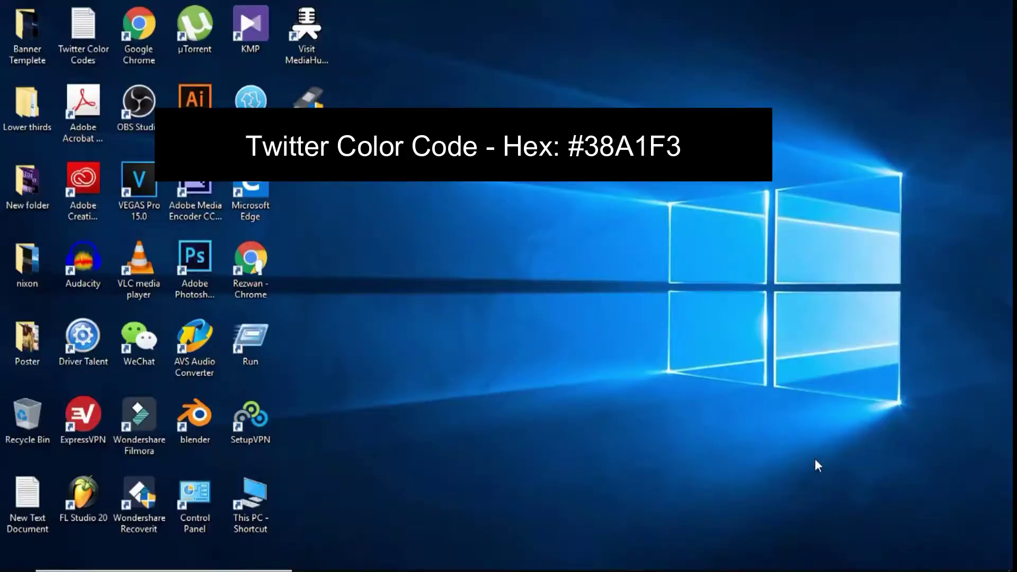
Copy the hex code #38A1F3 from the Twitter Color Codes note in Notepad.
double_click(88, 50)
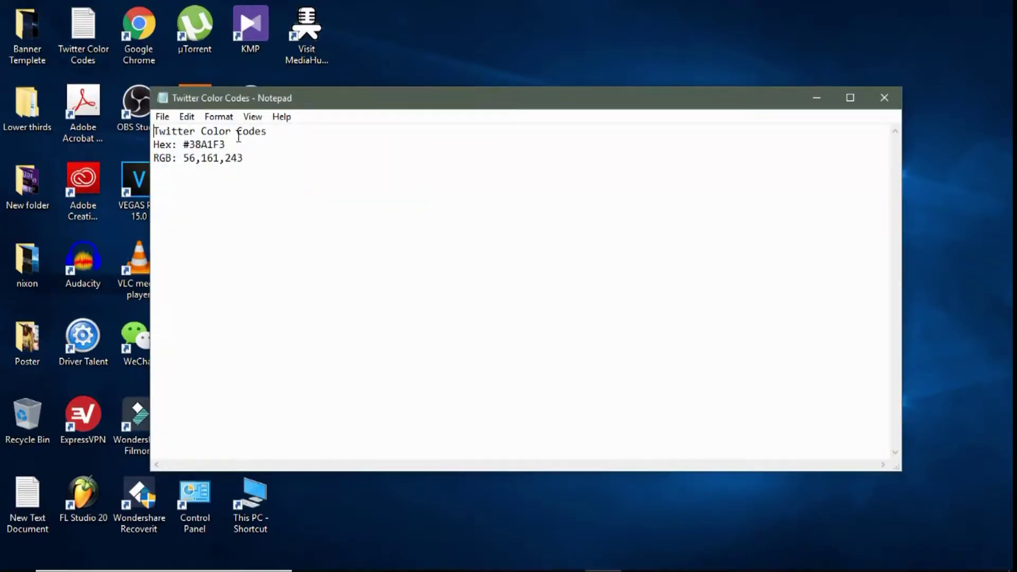
left_click_drag(226, 145, 184, 145)
right_click(195, 141)
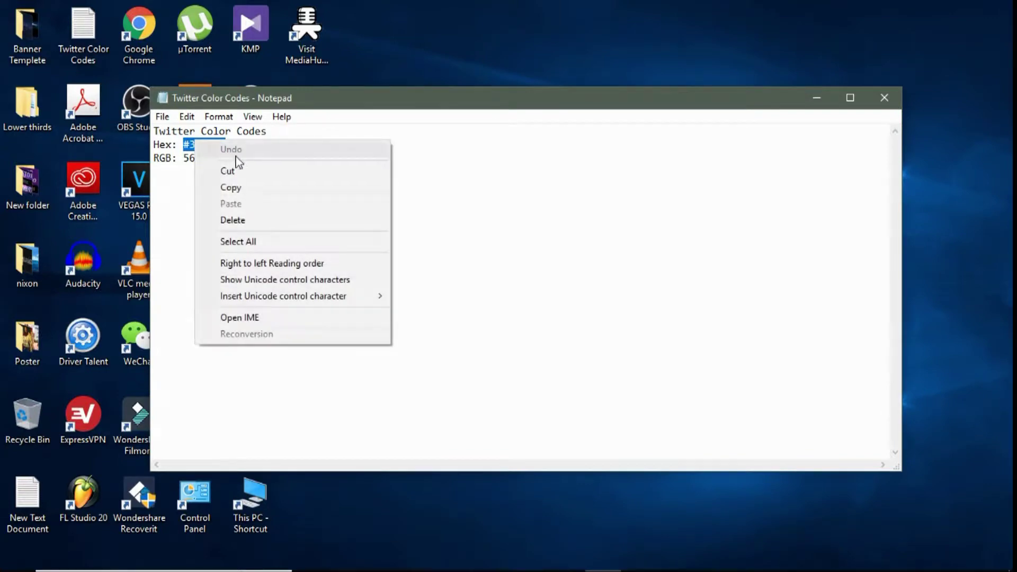
left_click(264, 185)
left_click(570, 556)
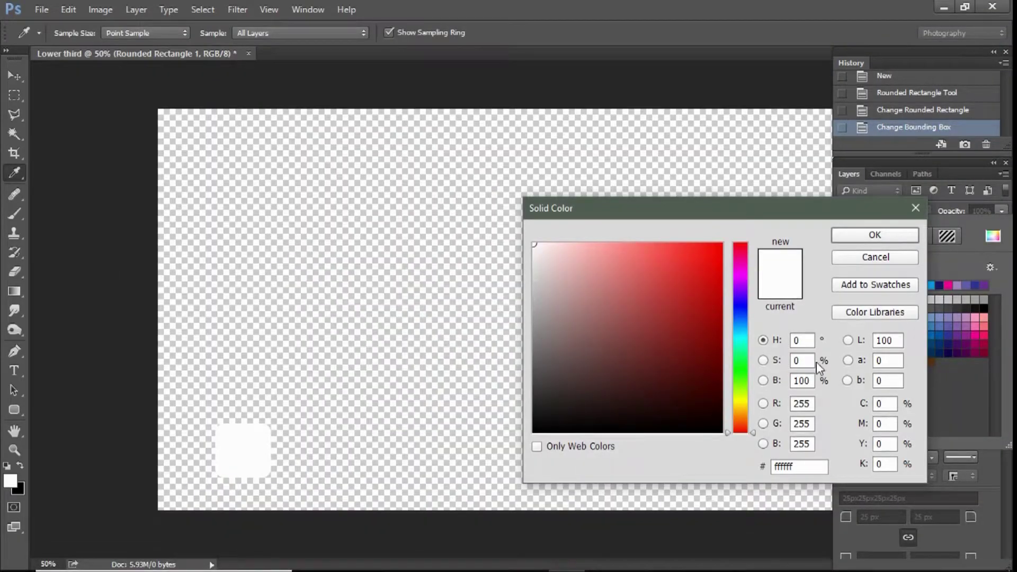
Paste #38A1F3 as the square's fill colour and duplicate the blue square layer.
left_click_drag(806, 466, 773, 466)
right_click(783, 467)
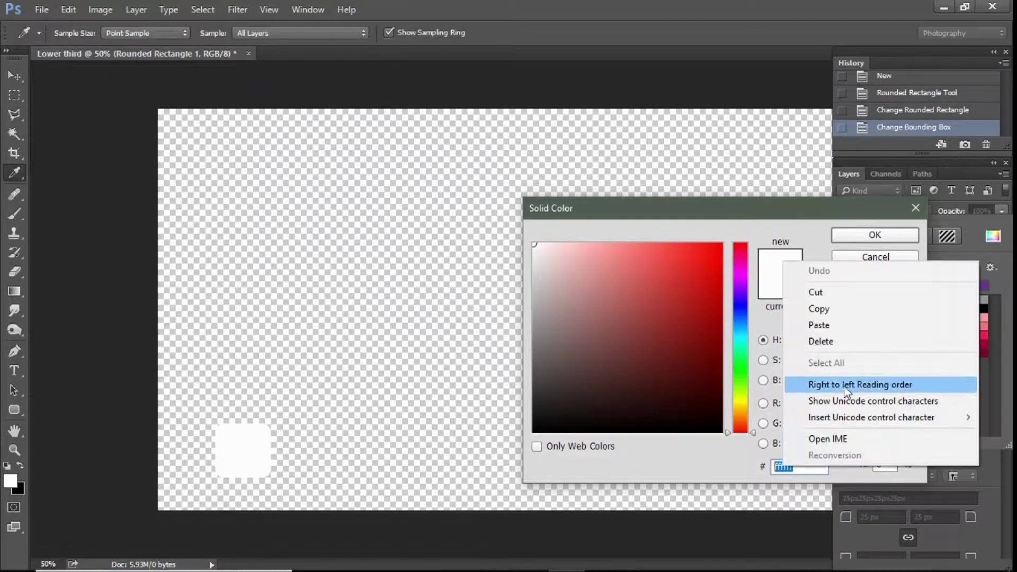
left_click(845, 325)
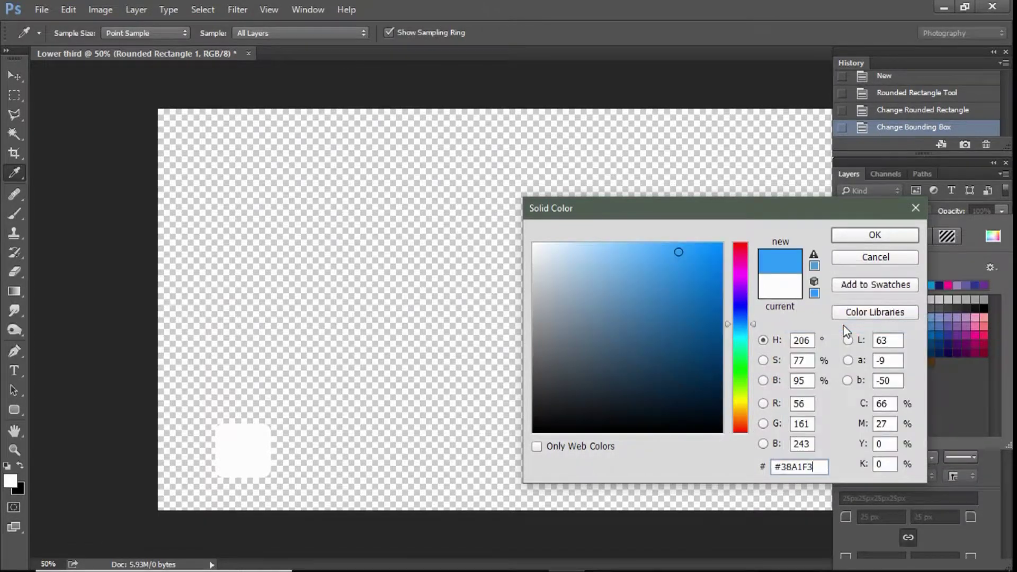
left_click(864, 234)
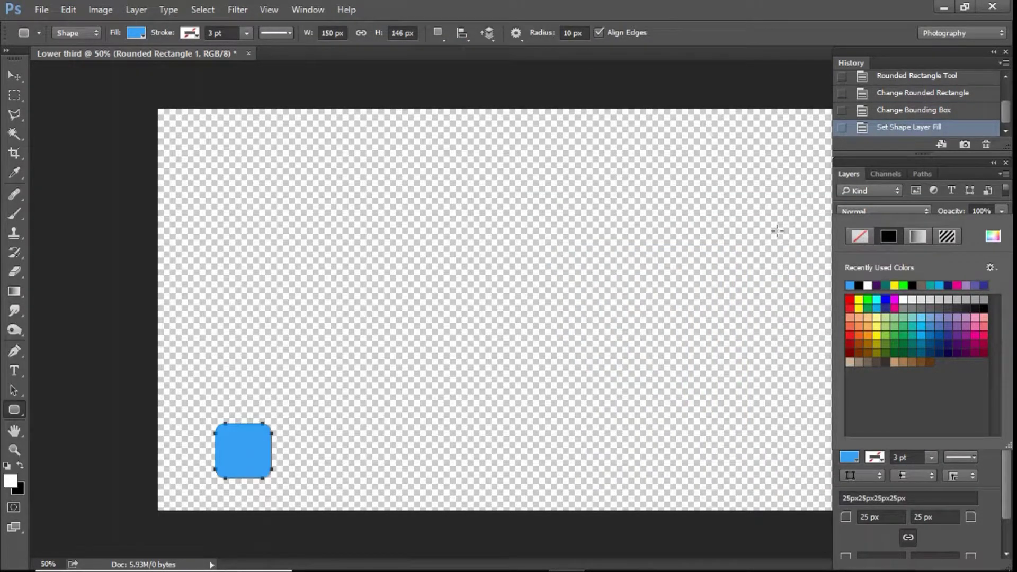
left_click(777, 228)
key("ctrl+j")
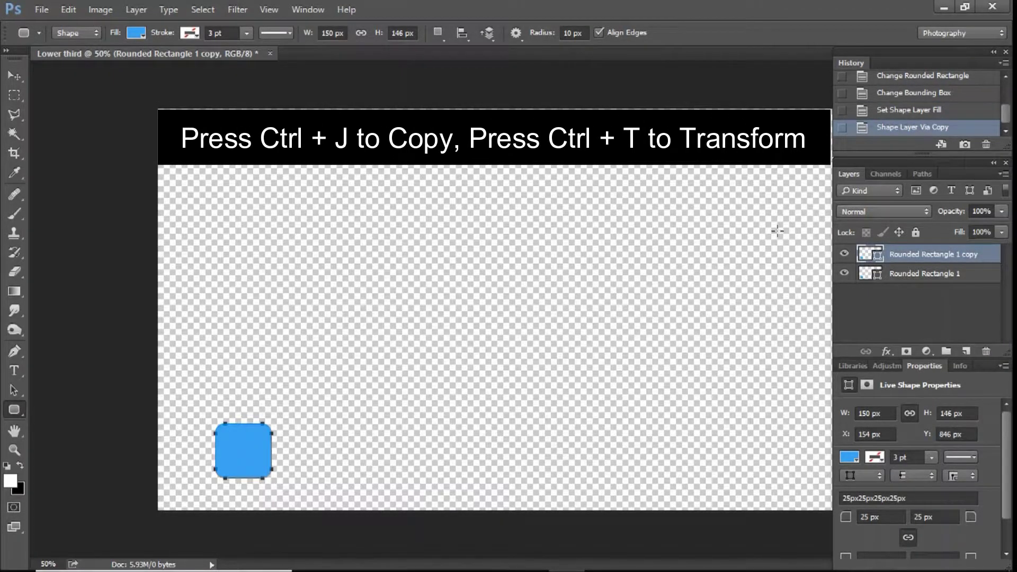
Transform the square copy into a 450 px wide bar extending right.
key("ctrl+t")
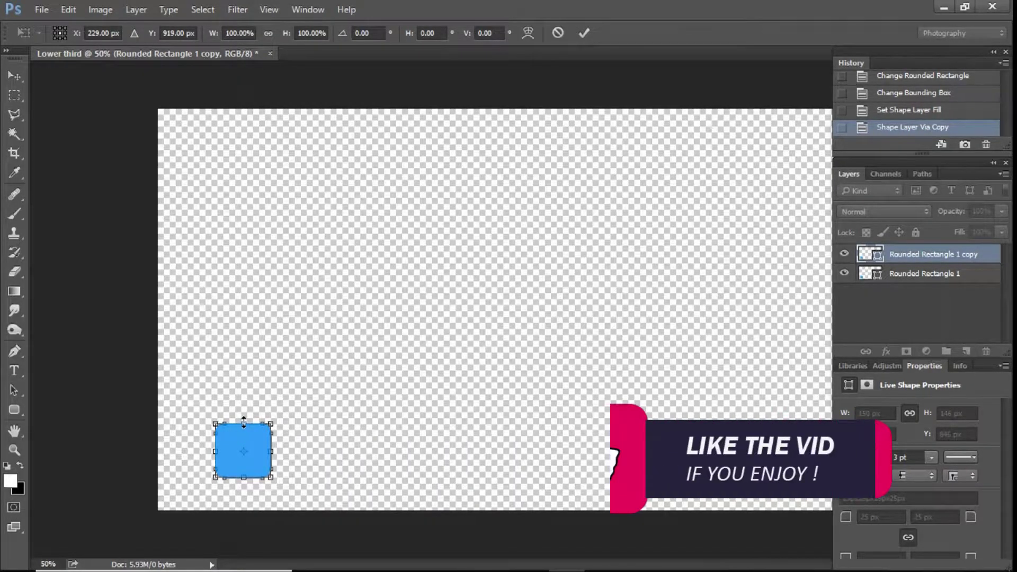
left_click_drag(243, 423, 244, 432)
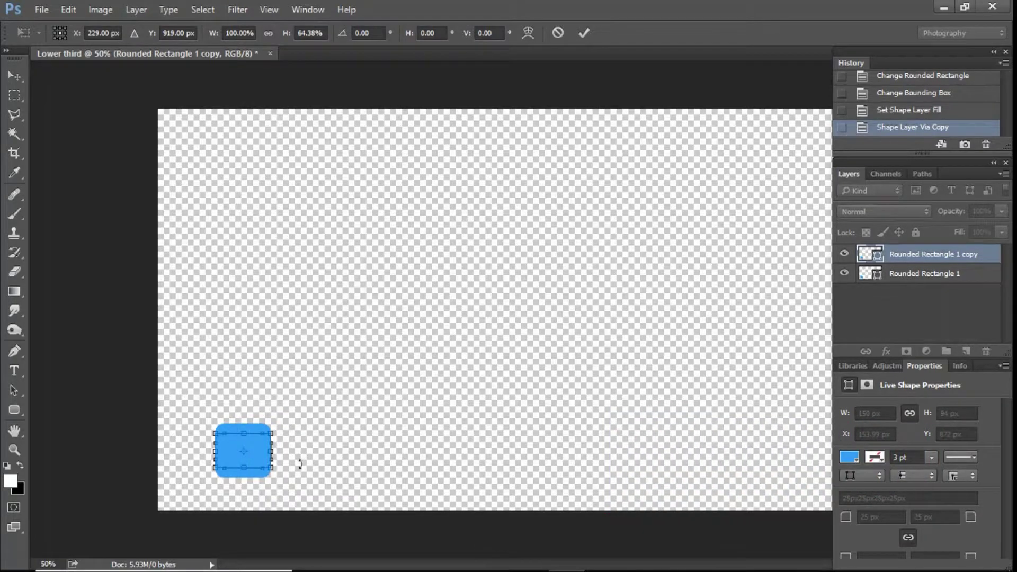
left_click_drag(273, 451, 380, 451)
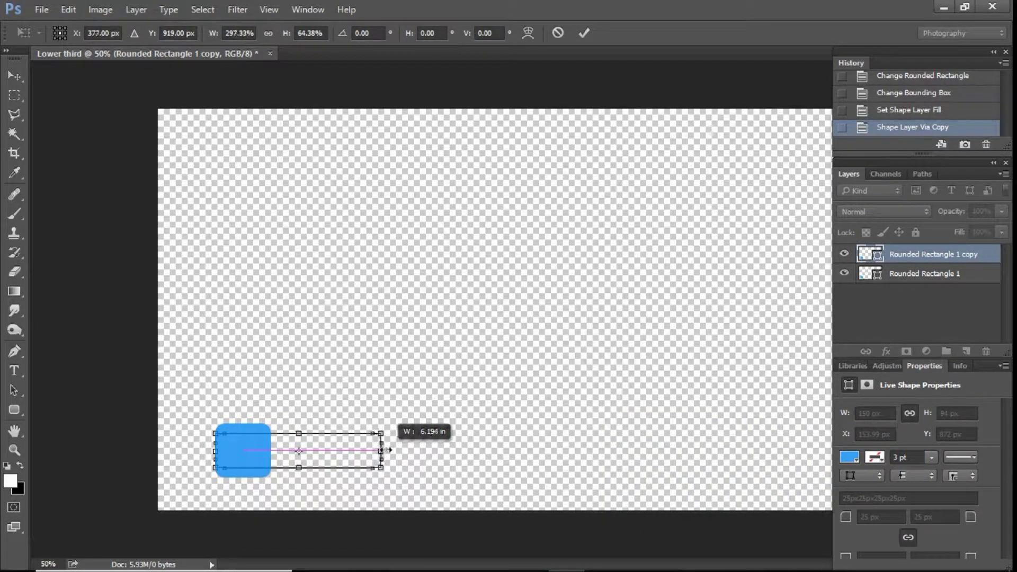
left_click_drag(382, 451, 386, 448)
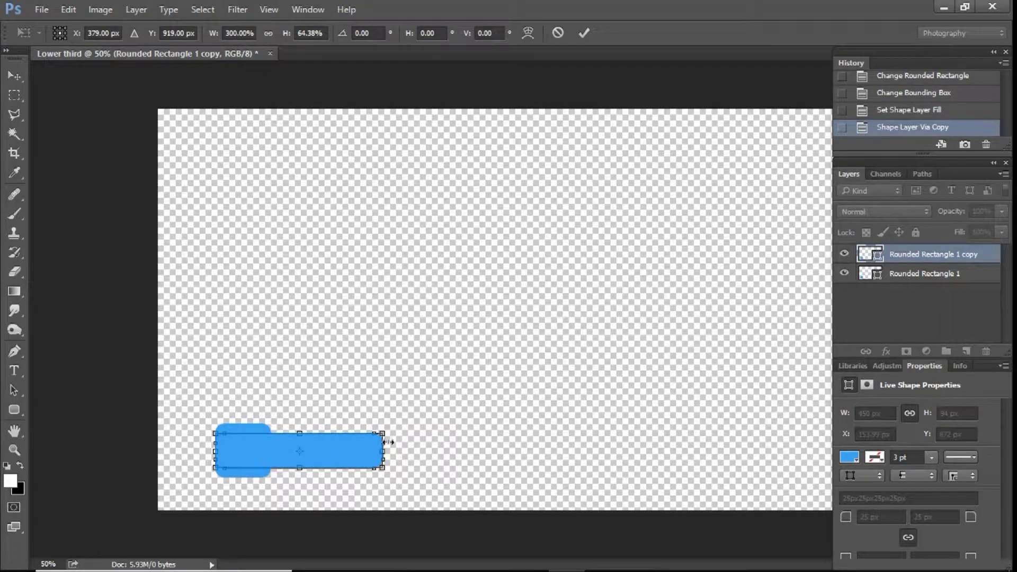
key("Return")
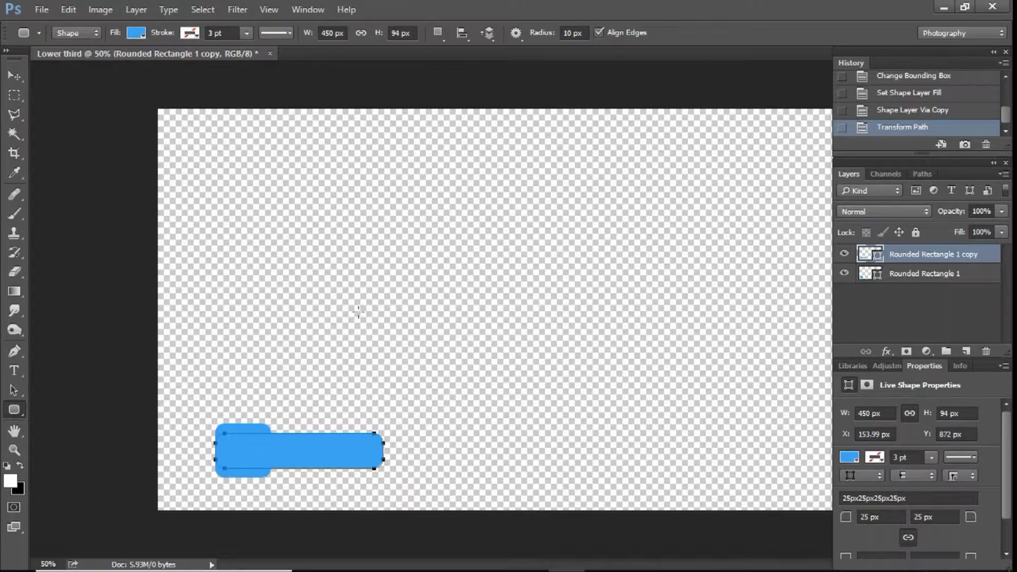
left_click_drag(15, 409, 79, 411)
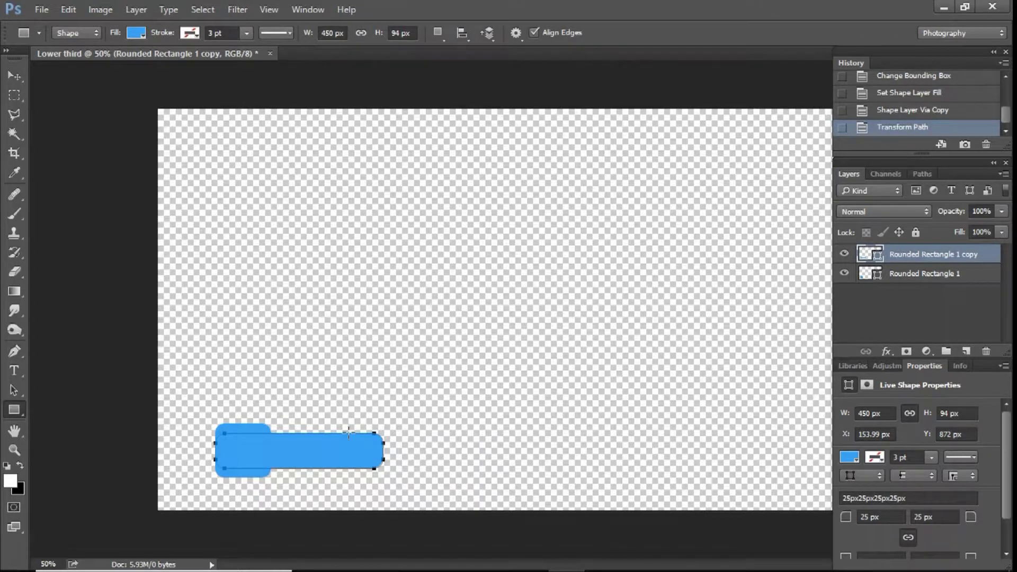
Draw a square-cornered rectangle covering the blue bar's right end.
left_click_drag(345, 434, 391, 469)
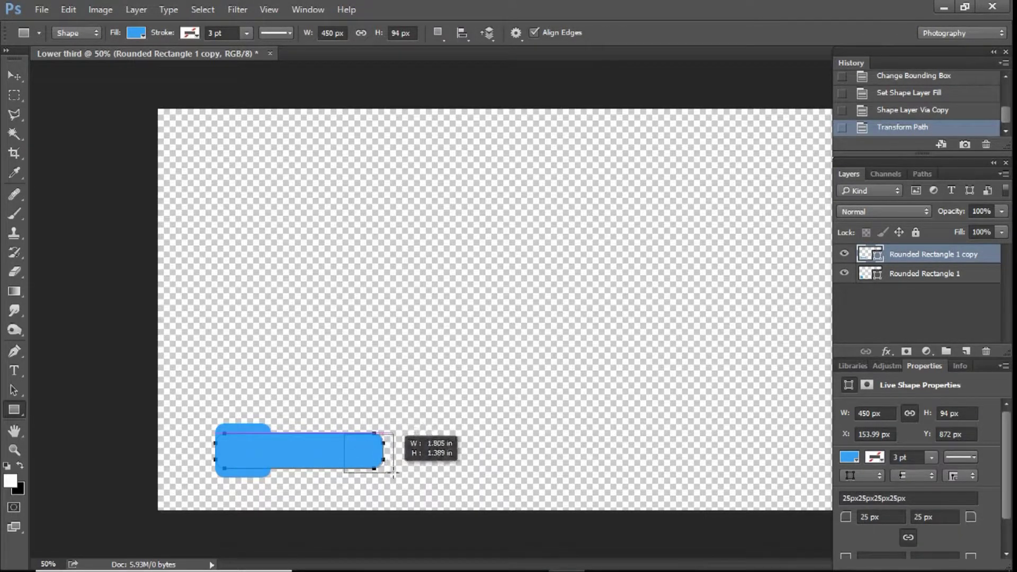
left_click_drag(391, 469, 384, 470)
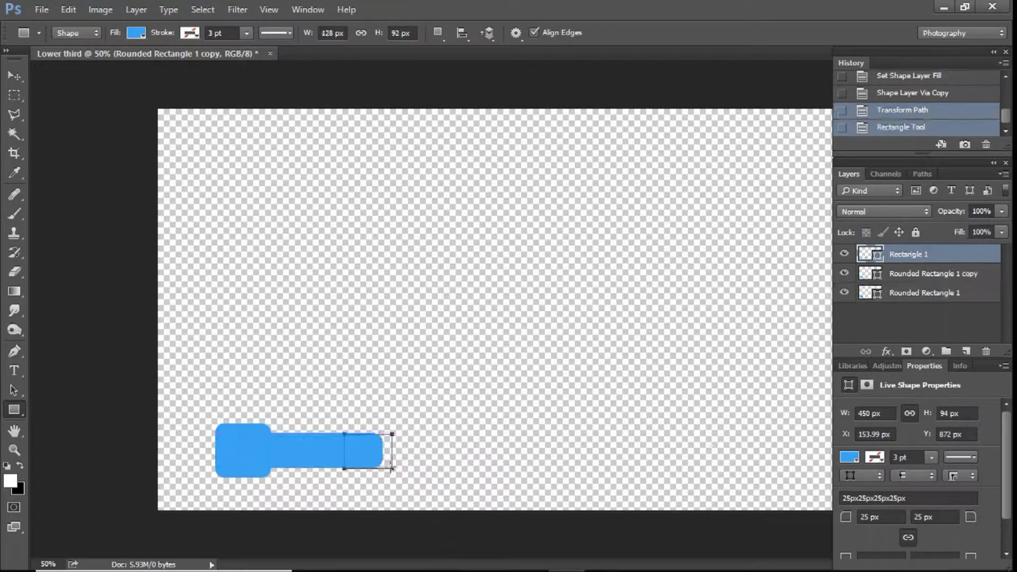
key("v")
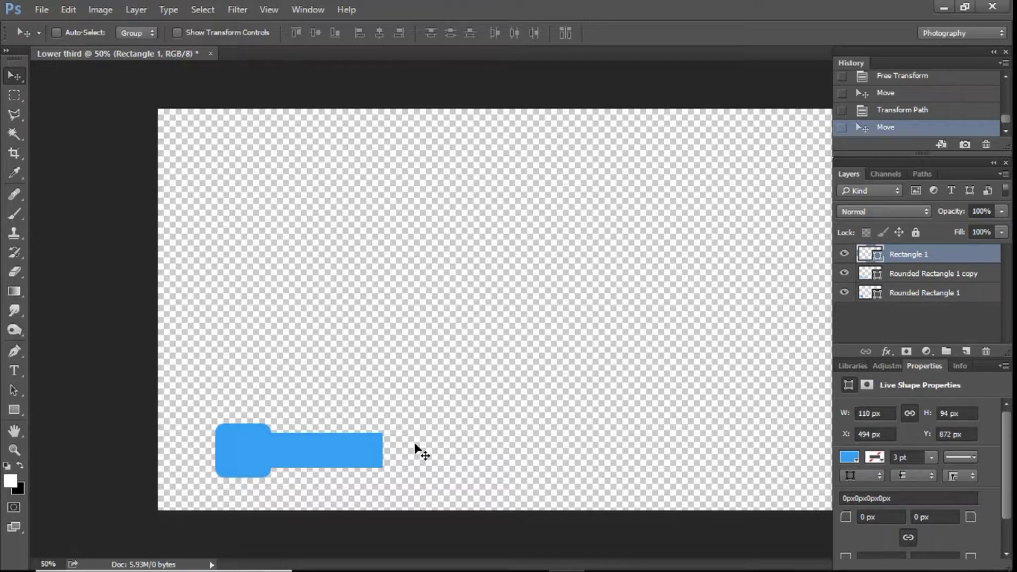
Fill the new rectangle with dark bluey grey #201e2c.
left_click(850, 458)
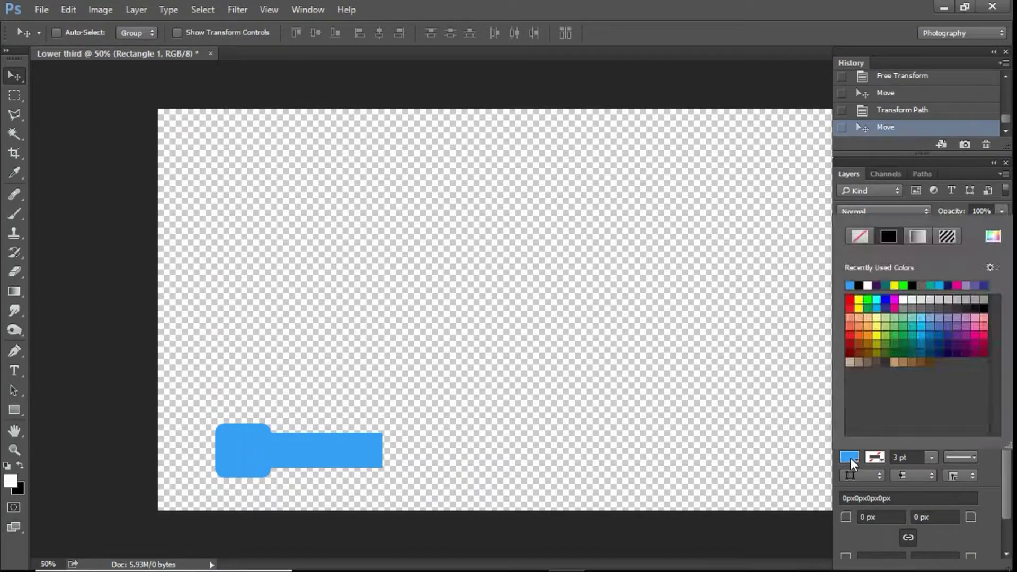
left_click(993, 236)
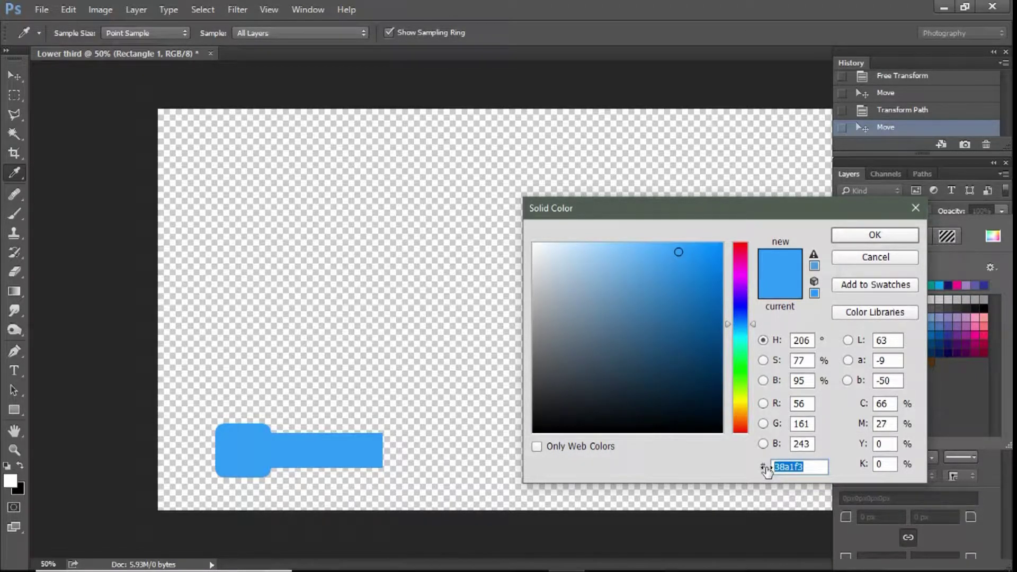
type("20")
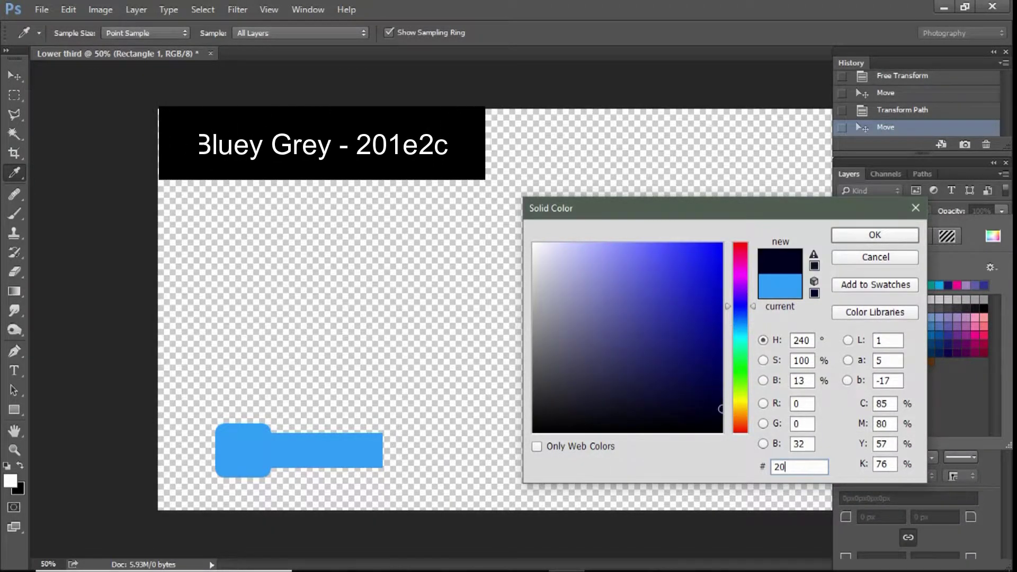
type("1")
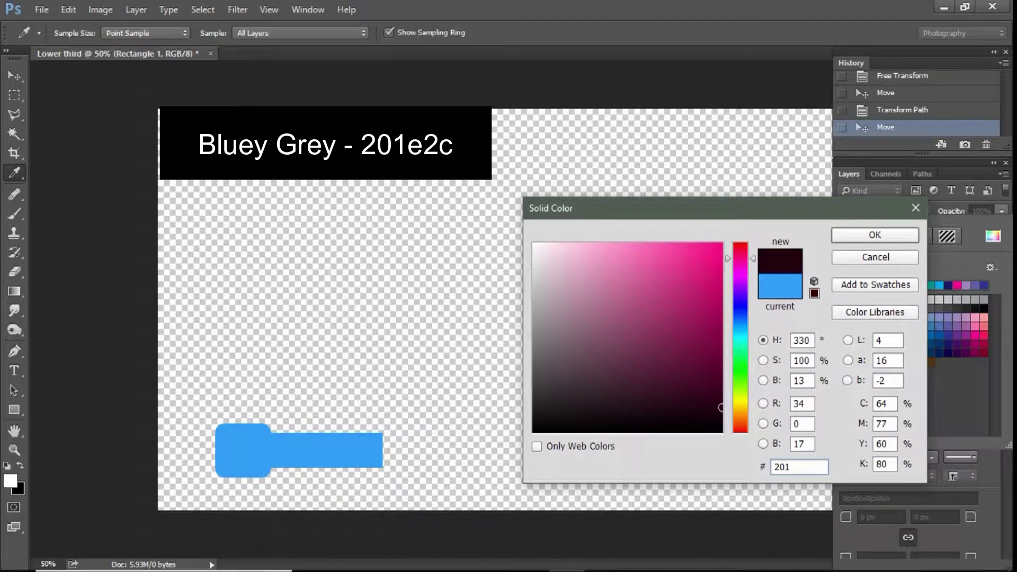
type("e")
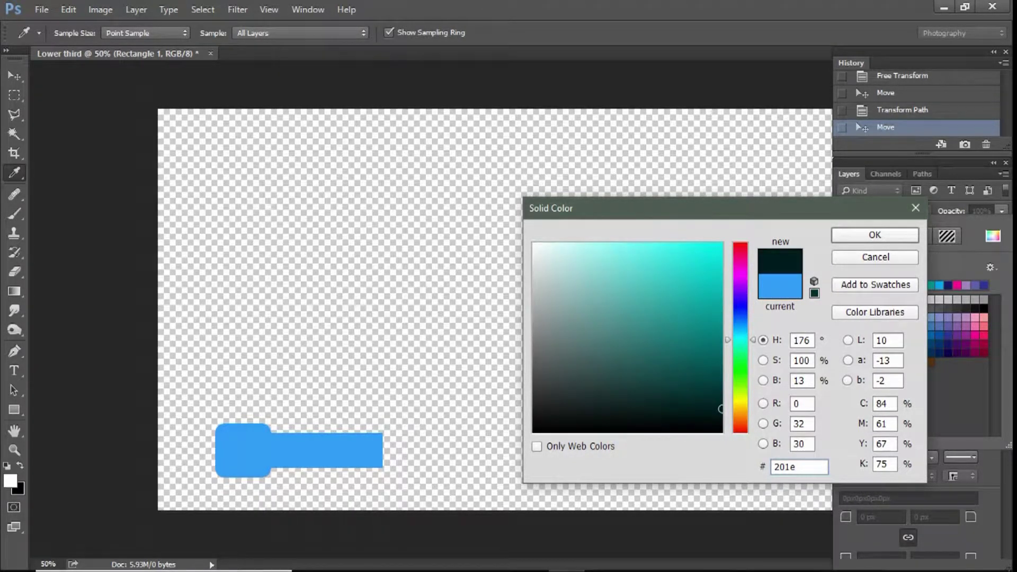
type("2c")
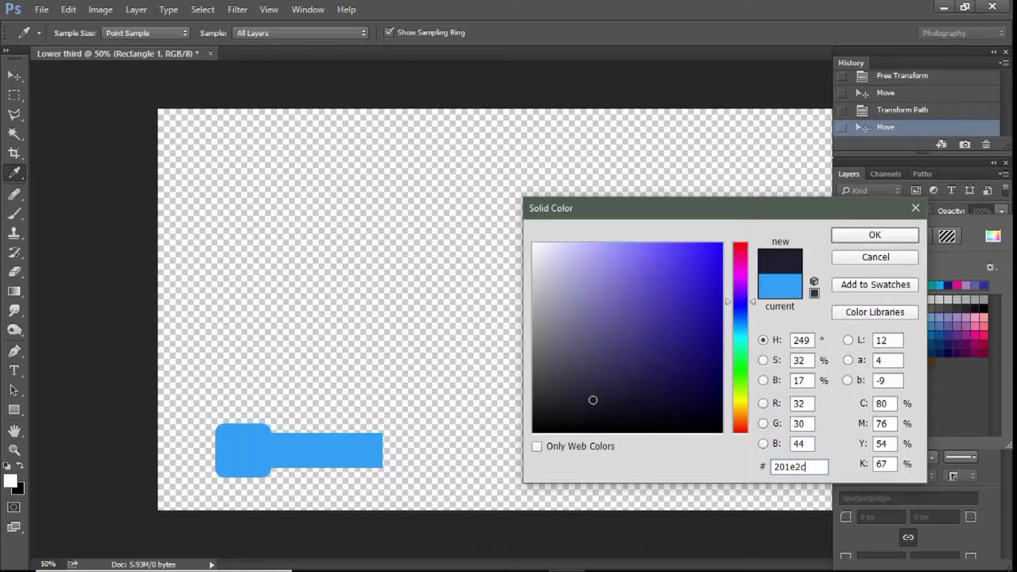
left_click(881, 234)
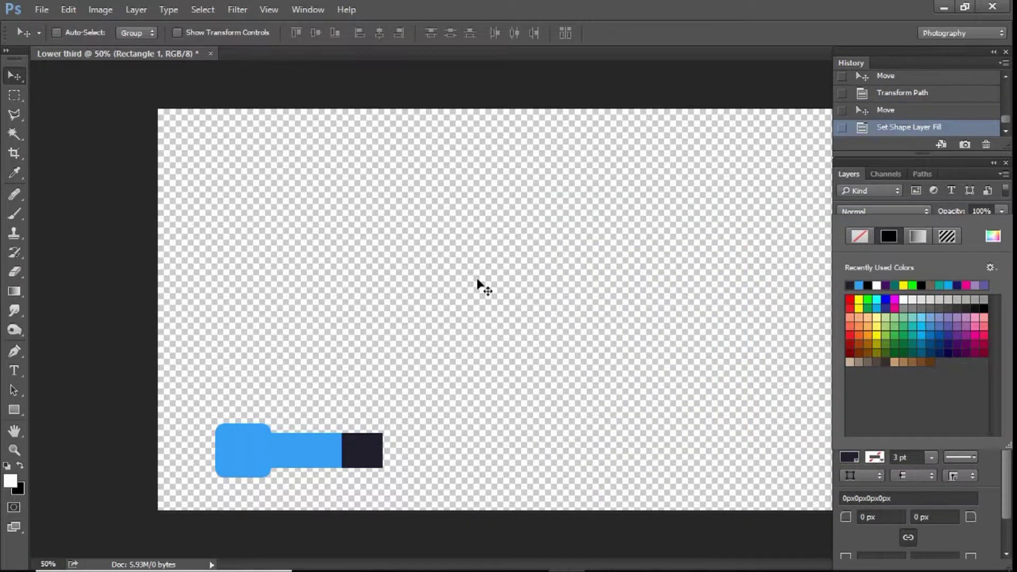
Move the dark rectangle beside the blue square and widen it to 270 px.
left_click_drag(374, 459, 306, 459)
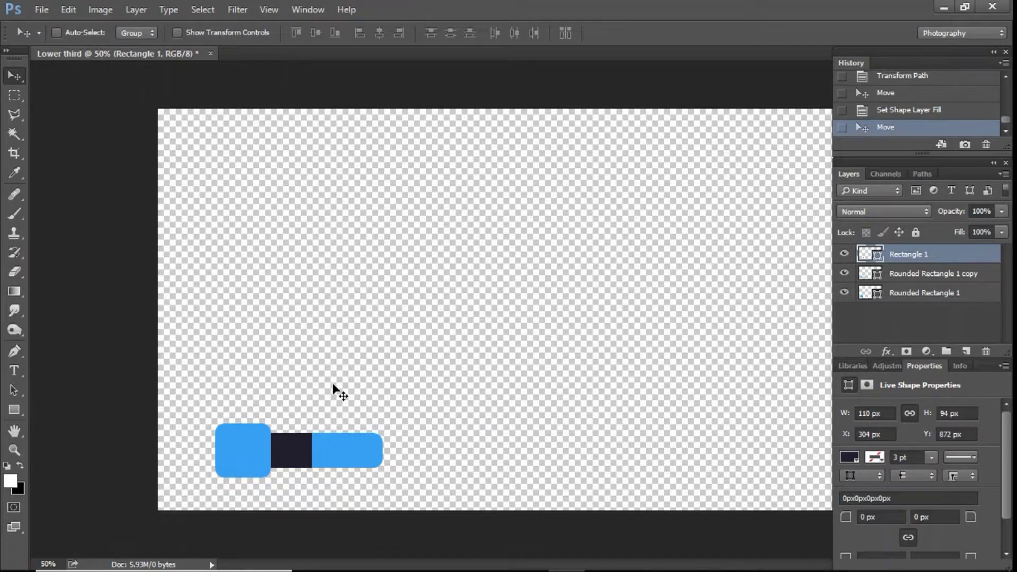
key("ctrl+t")
left_click_drag(311, 450, 374, 453)
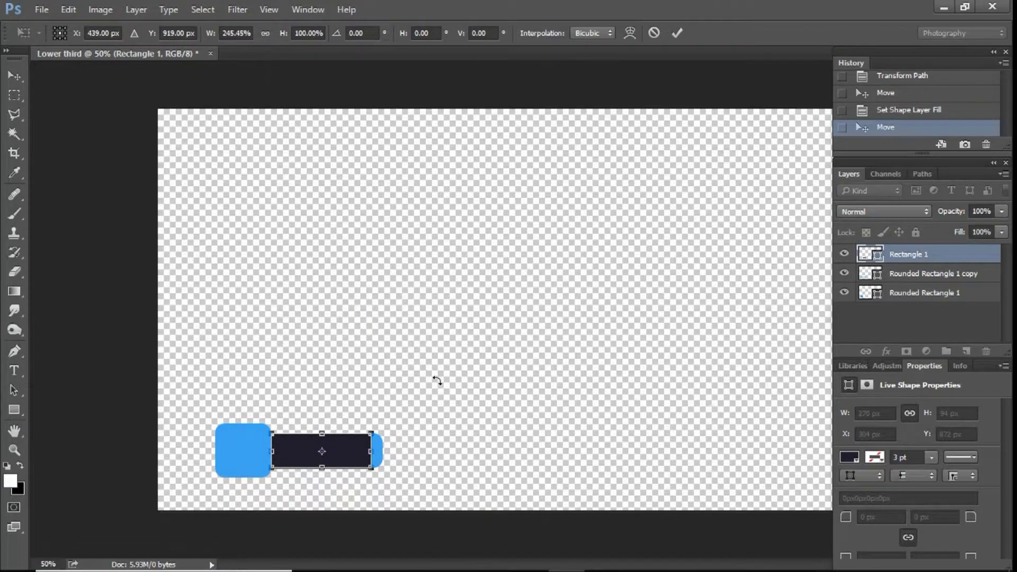
key("Return")
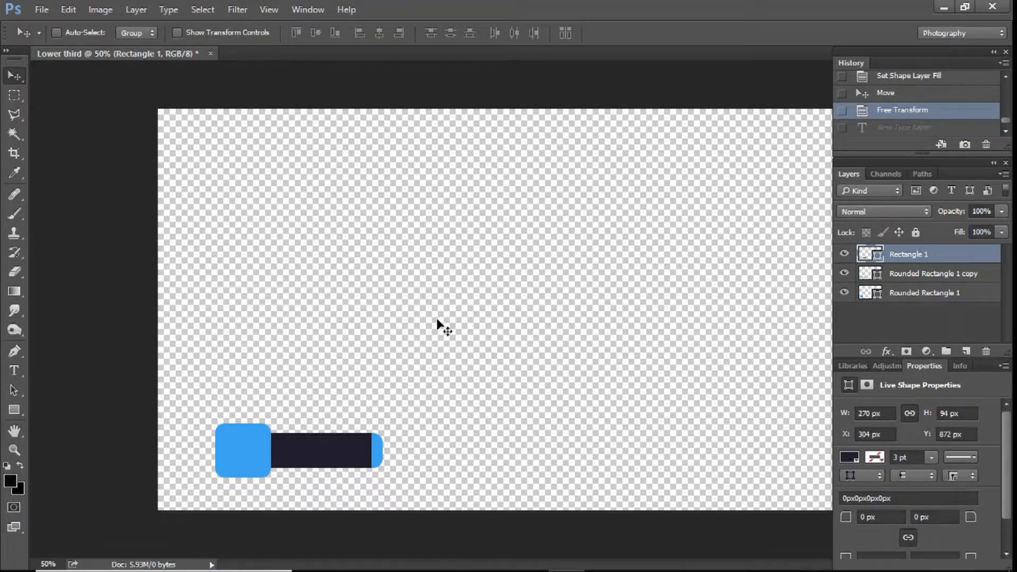
left_click(18, 371)
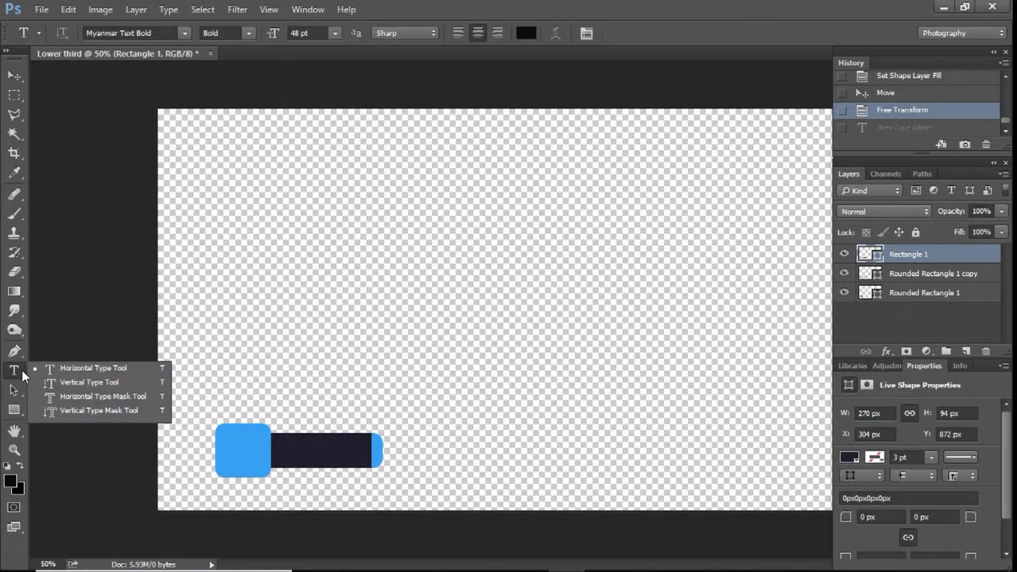
left_click(90, 371)
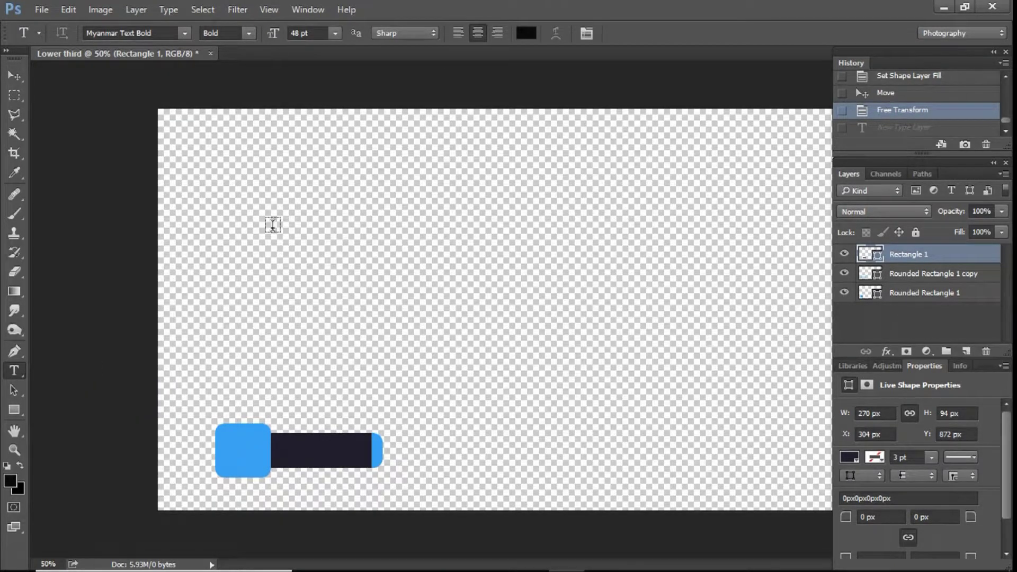
left_click(184, 32)
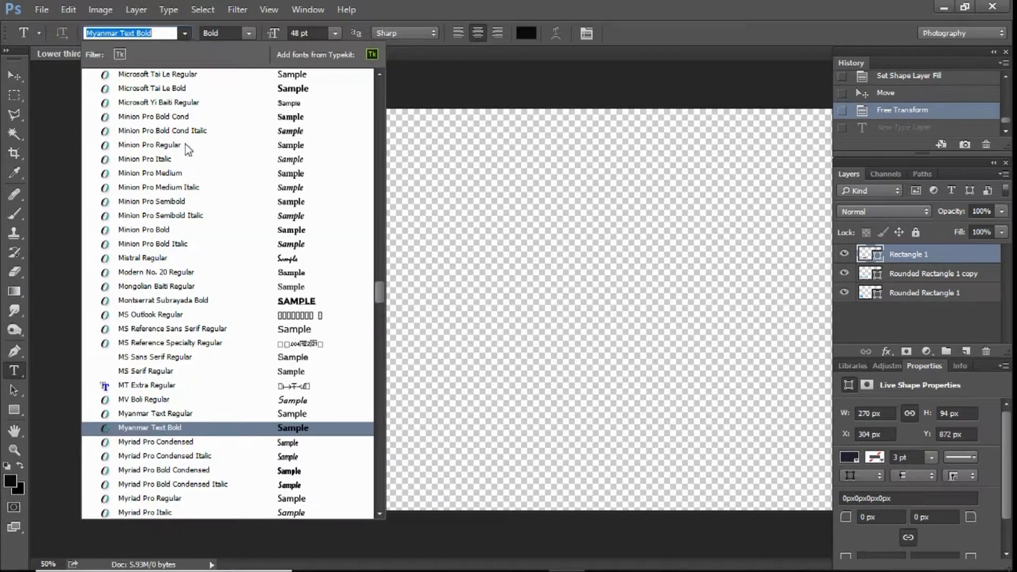
left_click(209, 424)
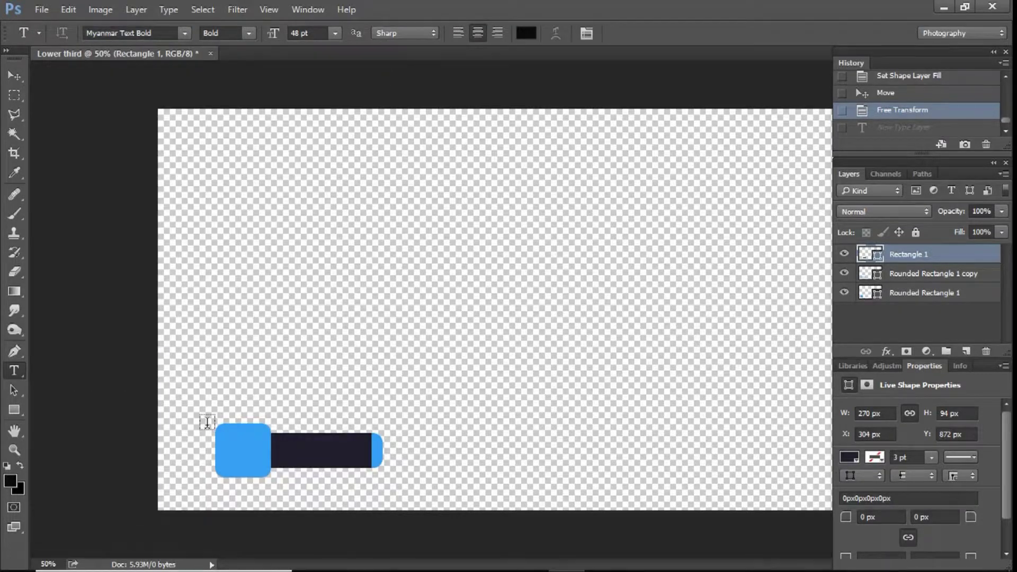
left_click(382, 306)
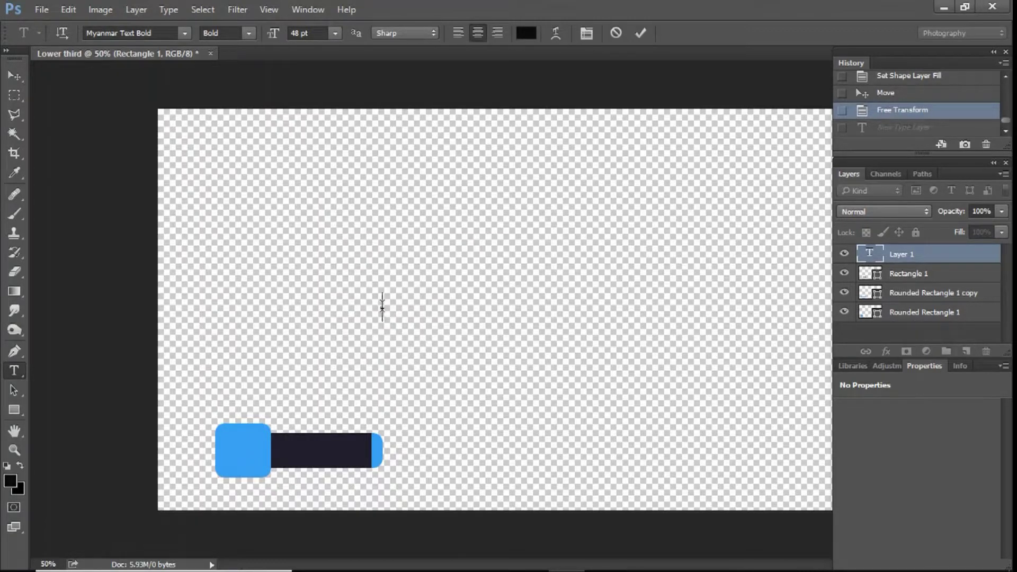
type("FOLLO")
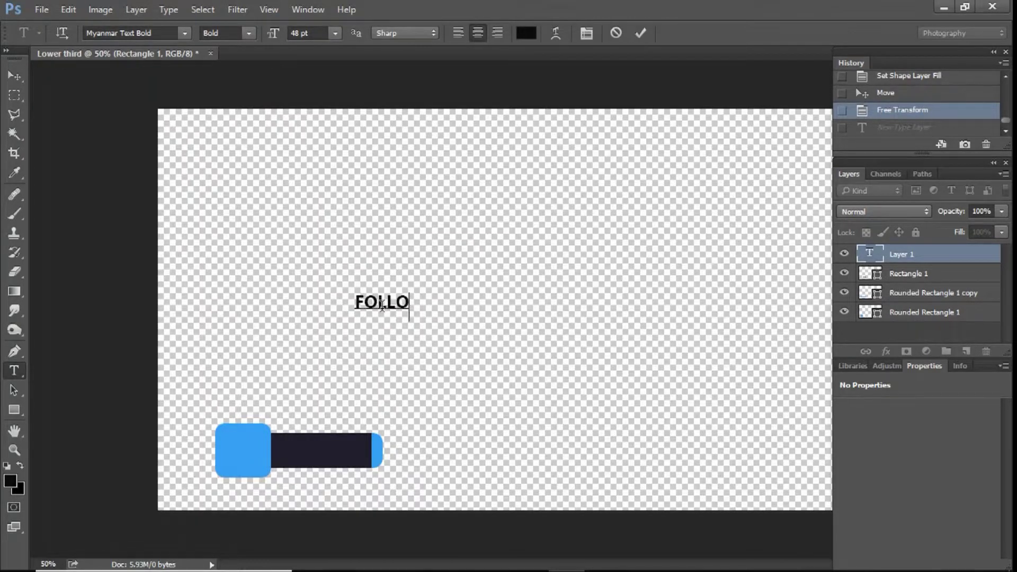
type("W M")
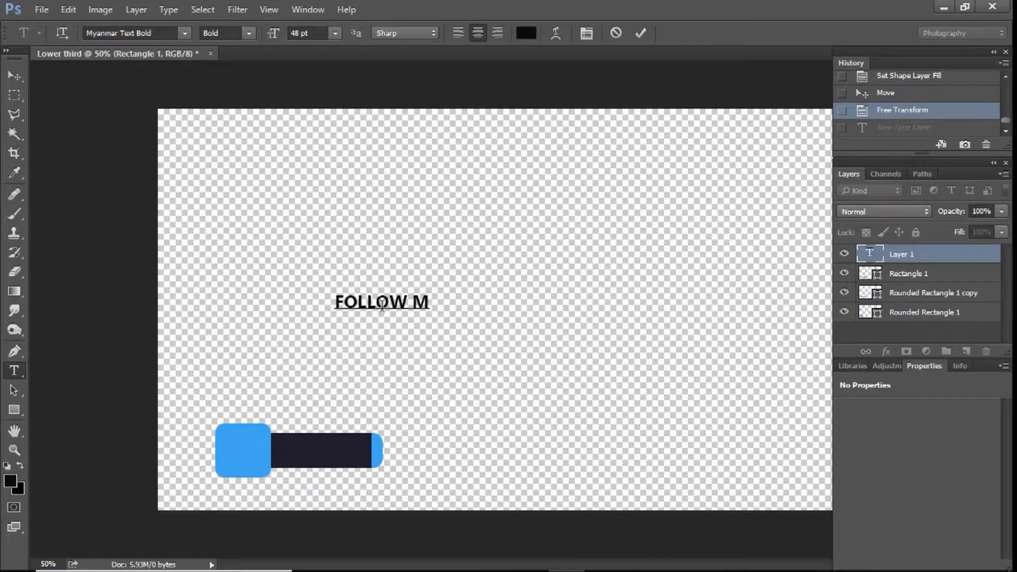
type("E!")
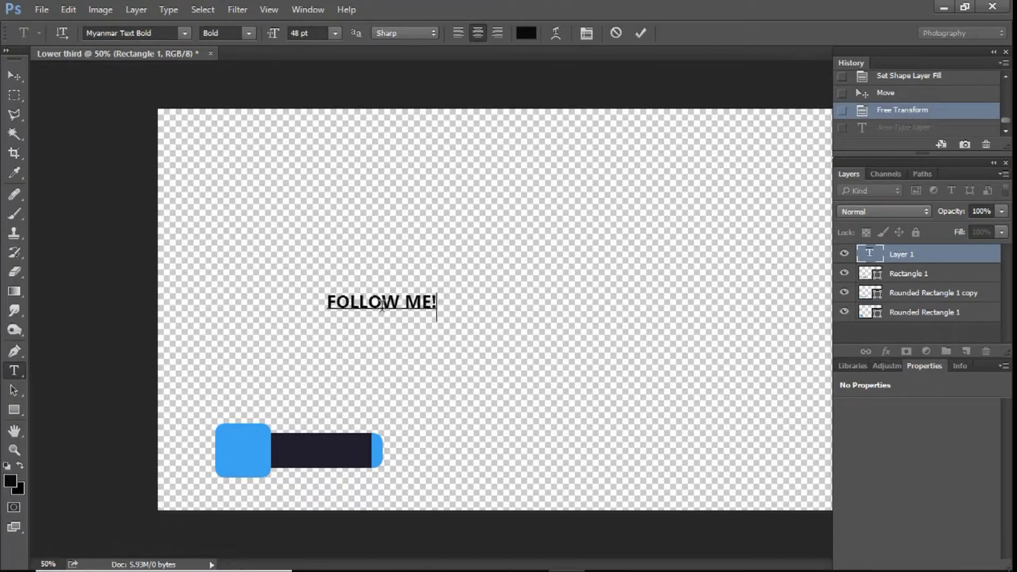
type("@rezwanrono")
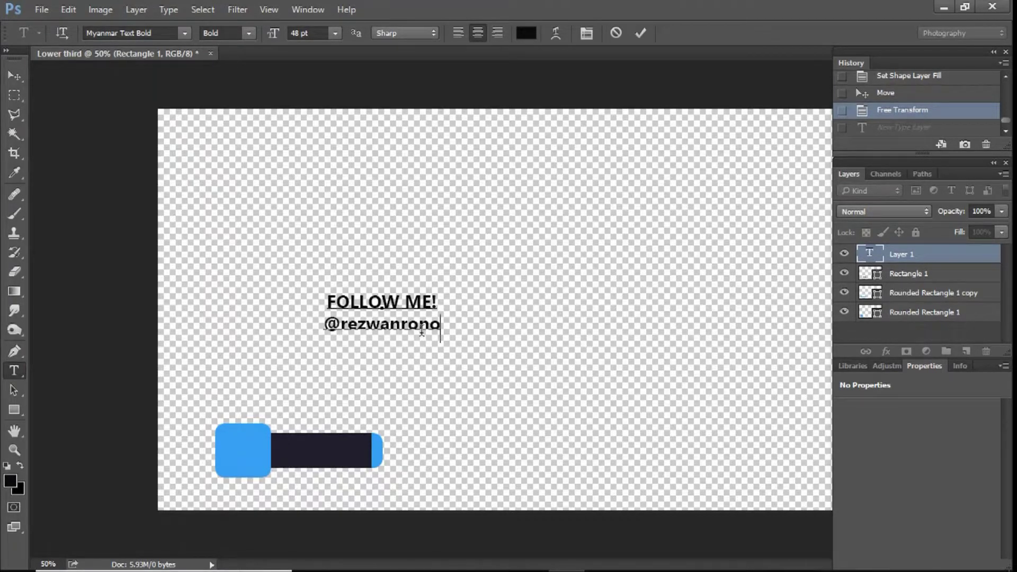
left_click_drag(440, 324, 330, 334)
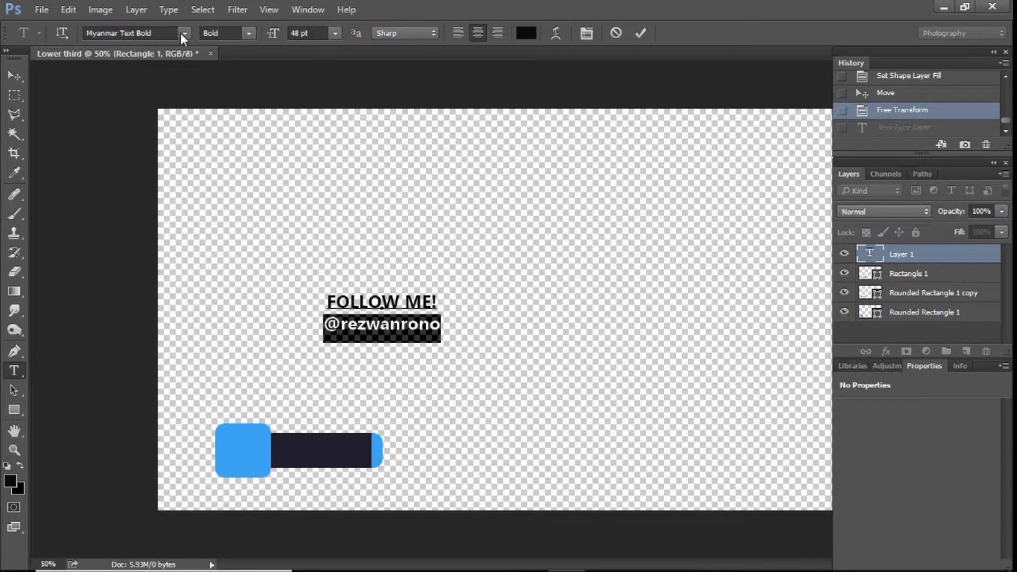
left_click(246, 43)
left_click(245, 46)
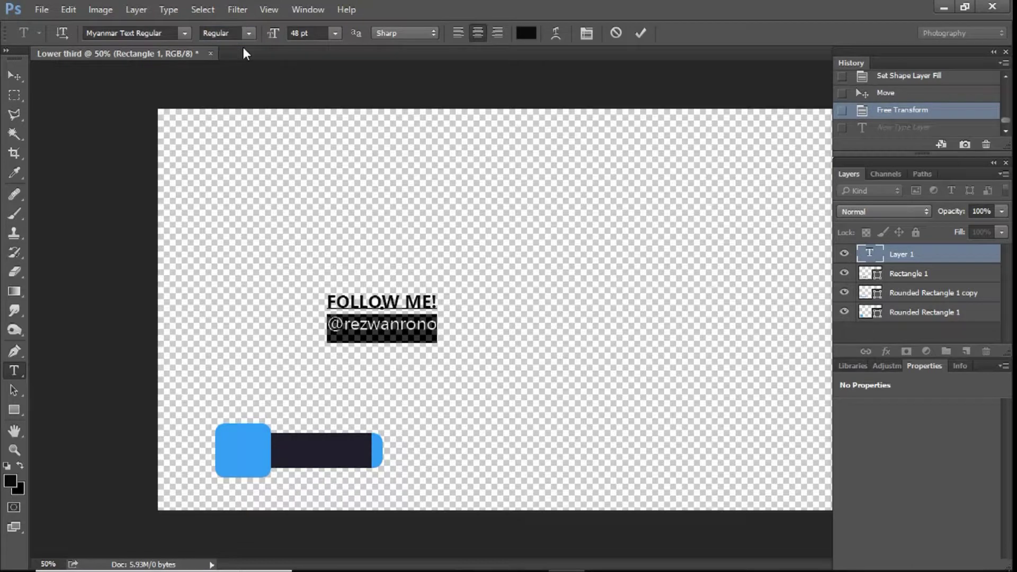
left_click(442, 318)
key("ctrl+Return")
Move the caption onto the dark bar and set its size to 30 pt.
left_click(14, 75)
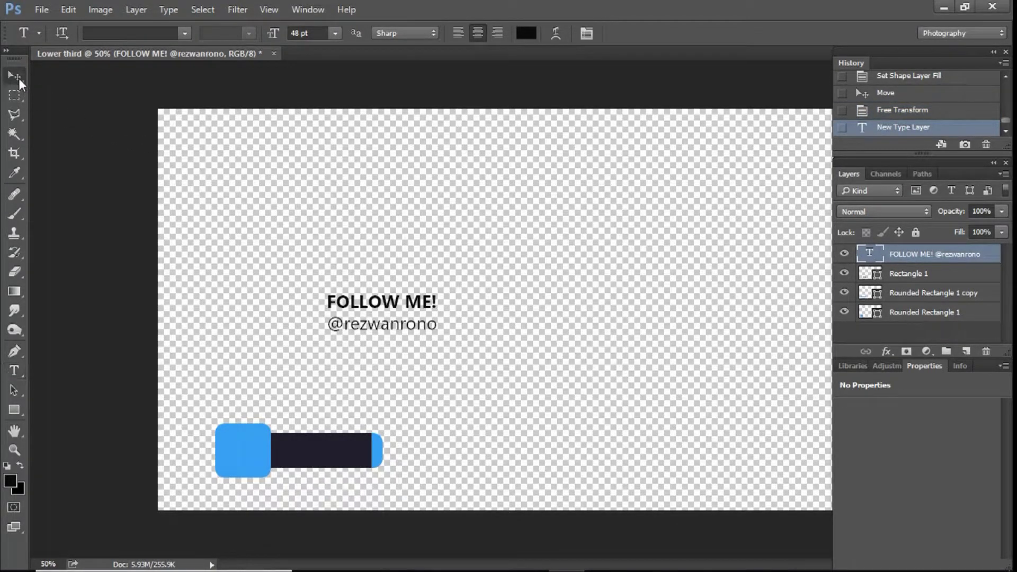
left_click_drag(358, 307, 300, 449)
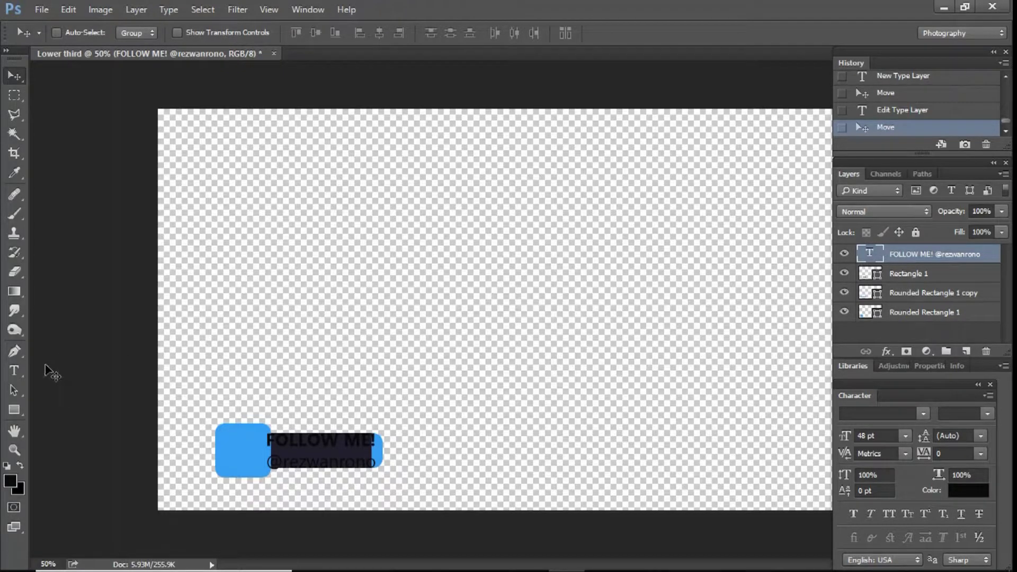
left_click(15, 371)
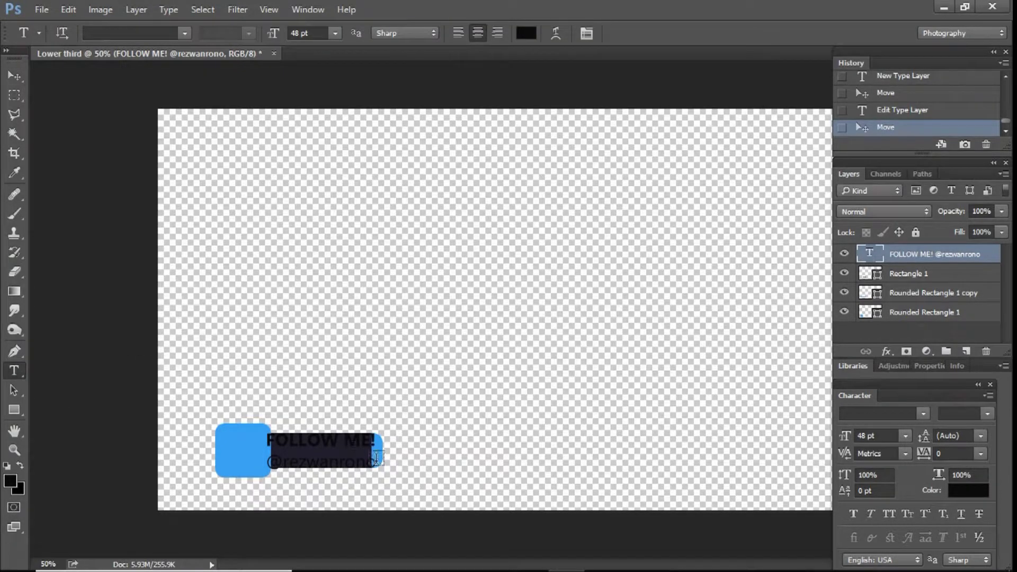
left_click_drag(374, 463, 314, 429)
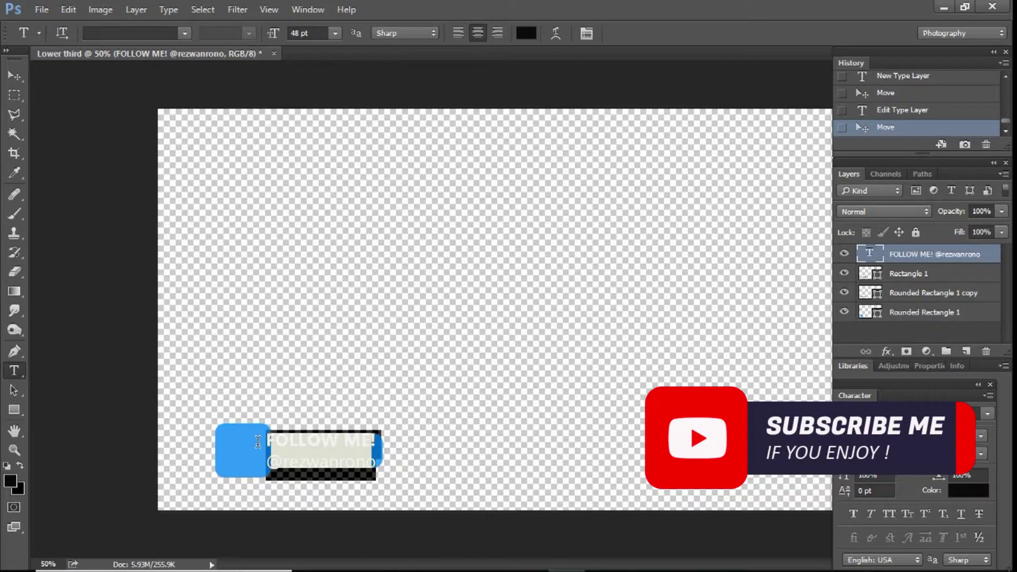
left_click(334, 33)
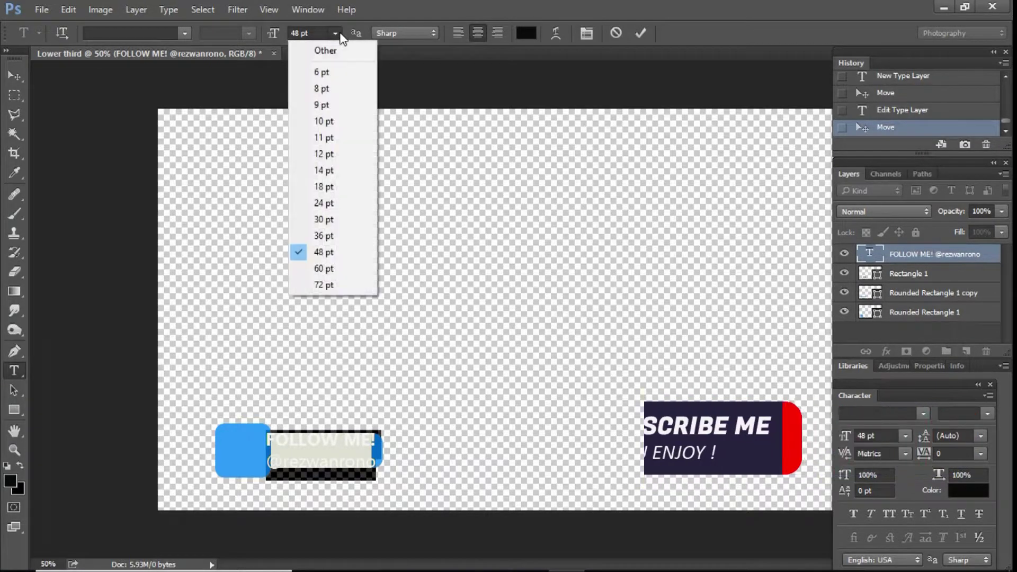
left_click(332, 227)
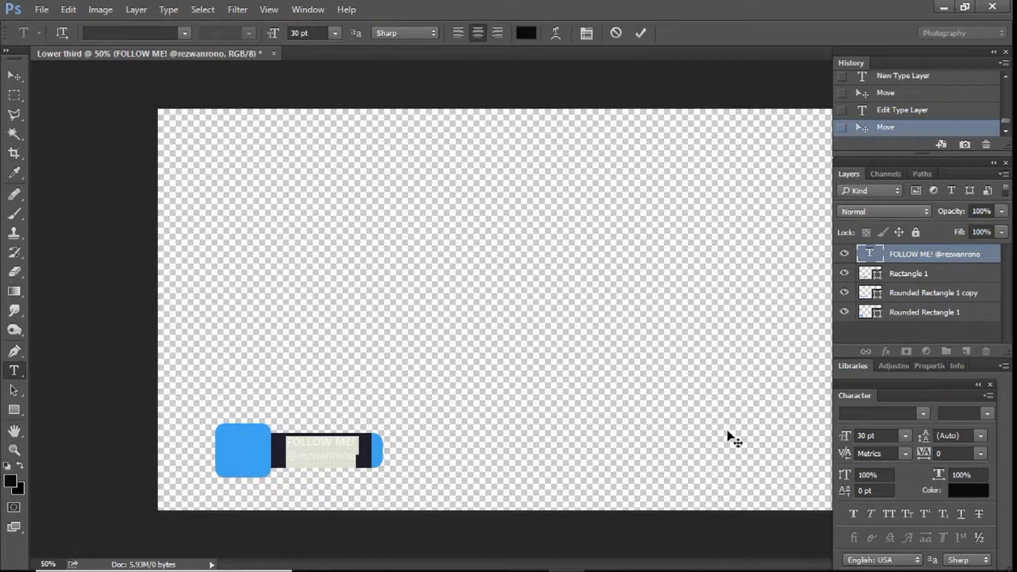
Change the caption's text colour to white.
left_click(956, 491)
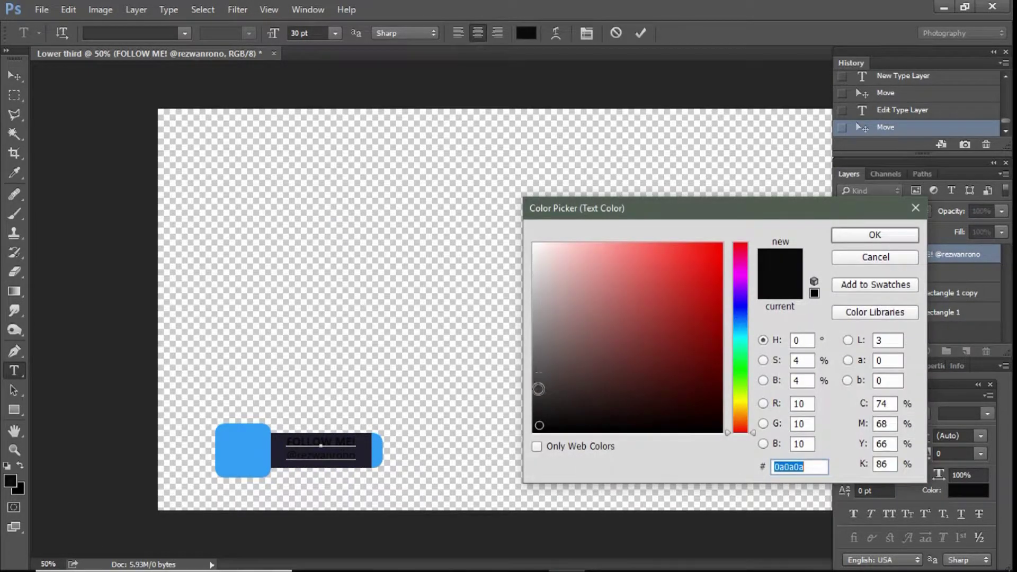
left_click(530, 273)
left_click_drag(530, 272, 536, 246)
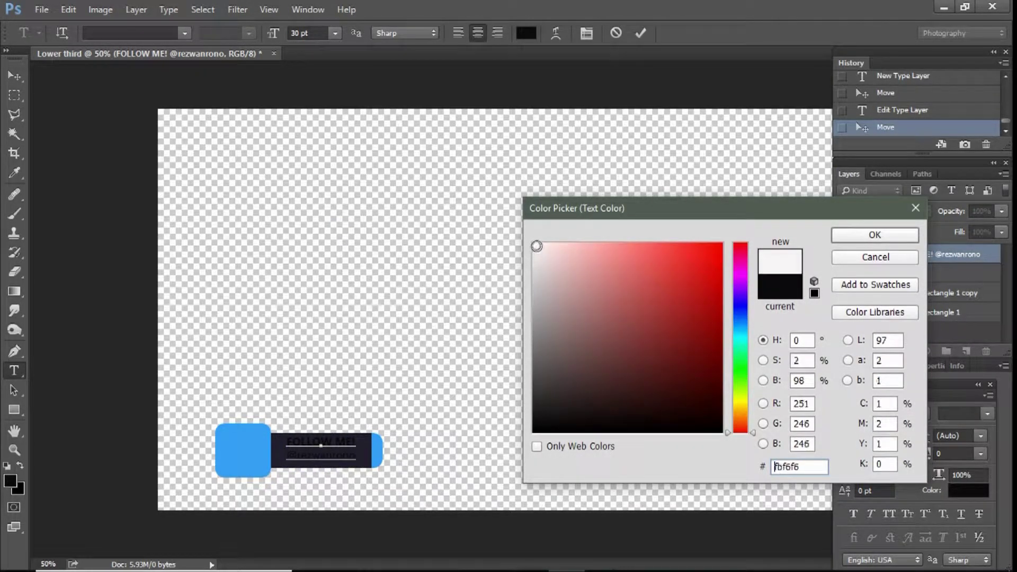
left_click(896, 236)
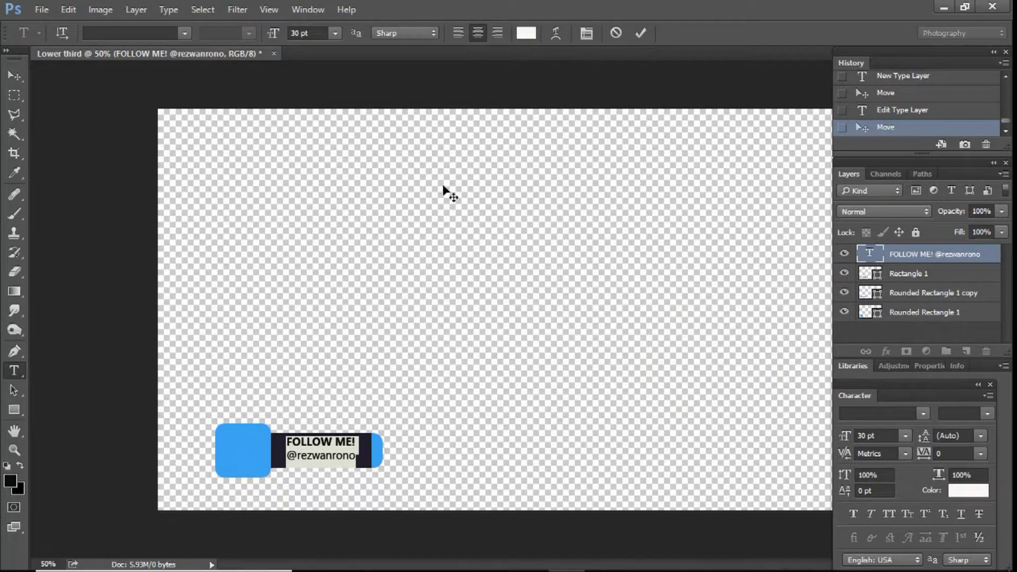
left_click(11, 77)
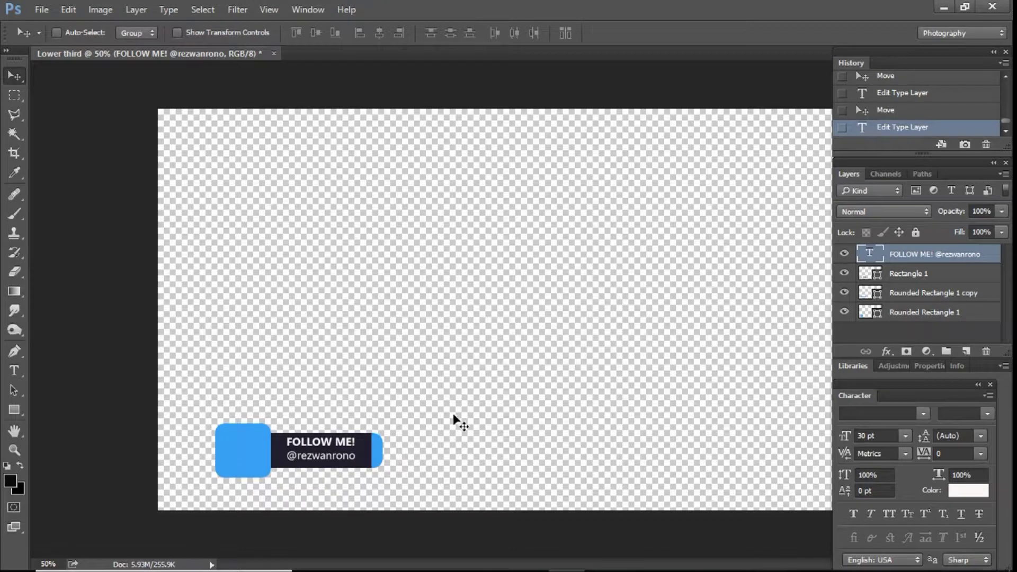
Nudge the FOLLOW ME! caption a few pixels down on the dark bar.
left_click_drag(349, 446, 347, 449)
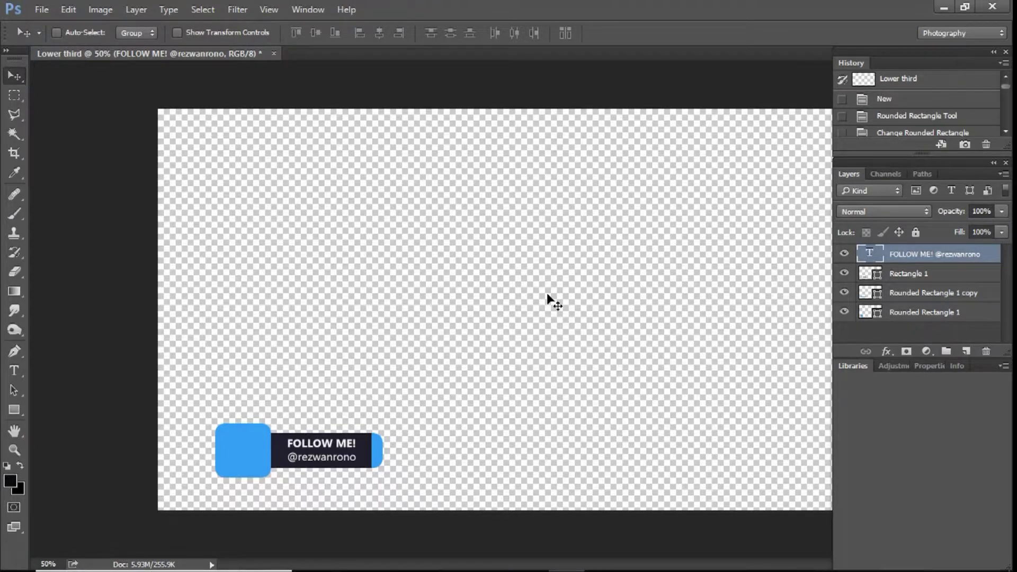
Open the Twitter bird PNG from the PNG folder and drag it into the Lower third document.
left_click(39, 11)
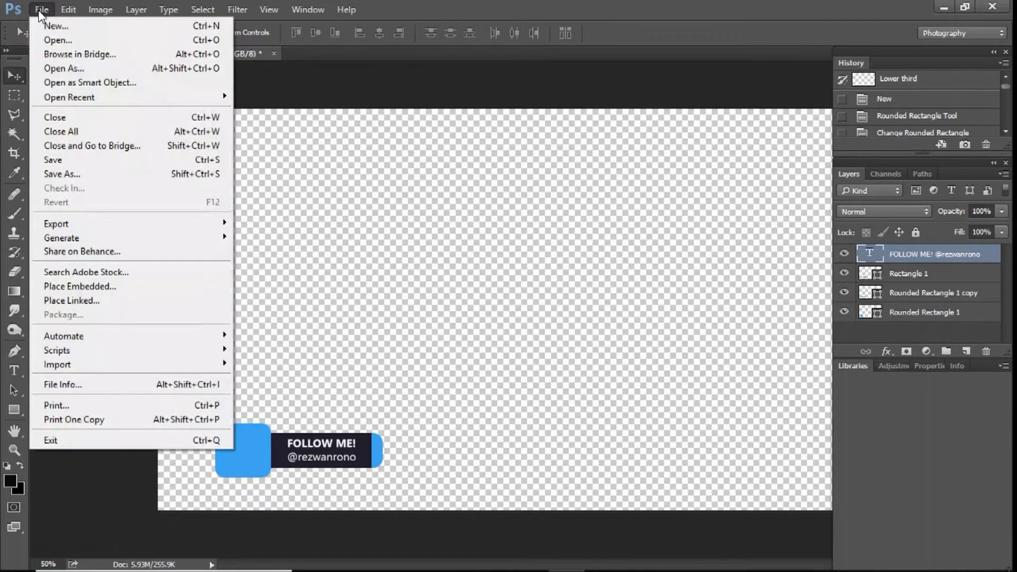
left_click(100, 45)
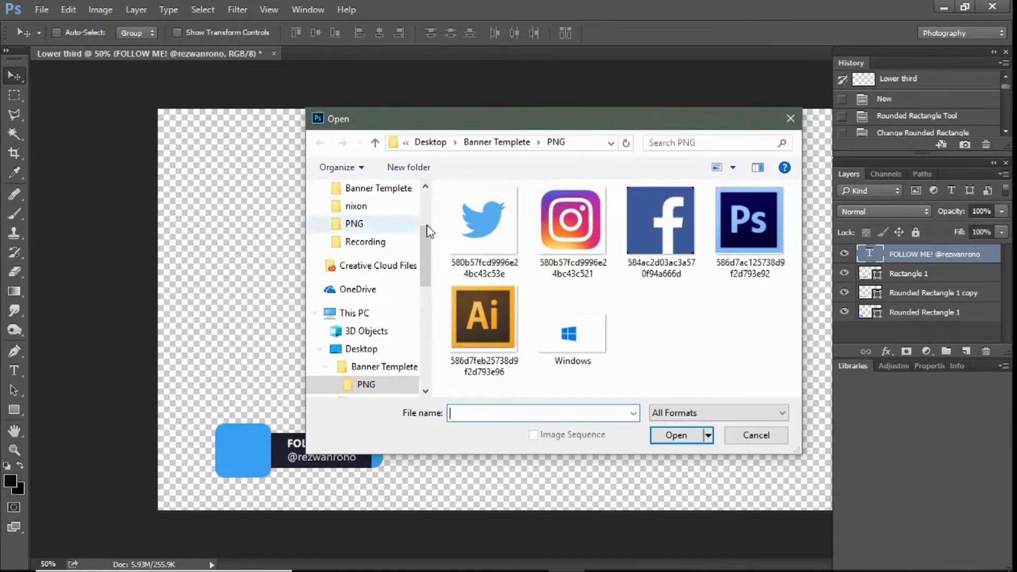
double_click(476, 225)
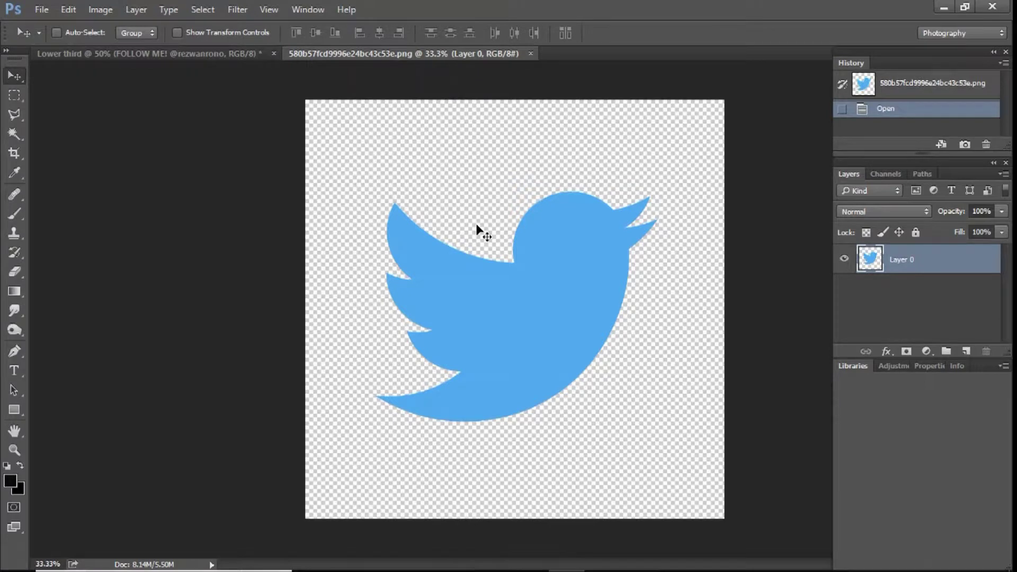
mouse_move(544, 261)
left_mouse_down()
mouse_move(220, 52)
mouse_move(424, 263)
left_mouse_up()
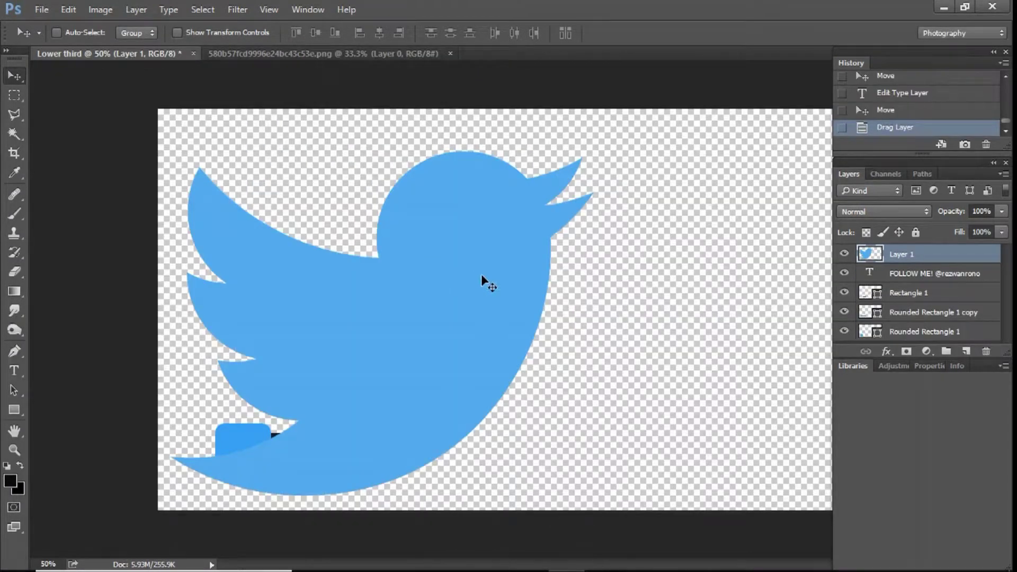
Free Transform the Twitter bird down to a small icon at the canvas's top-left.
key("ctrl+t")
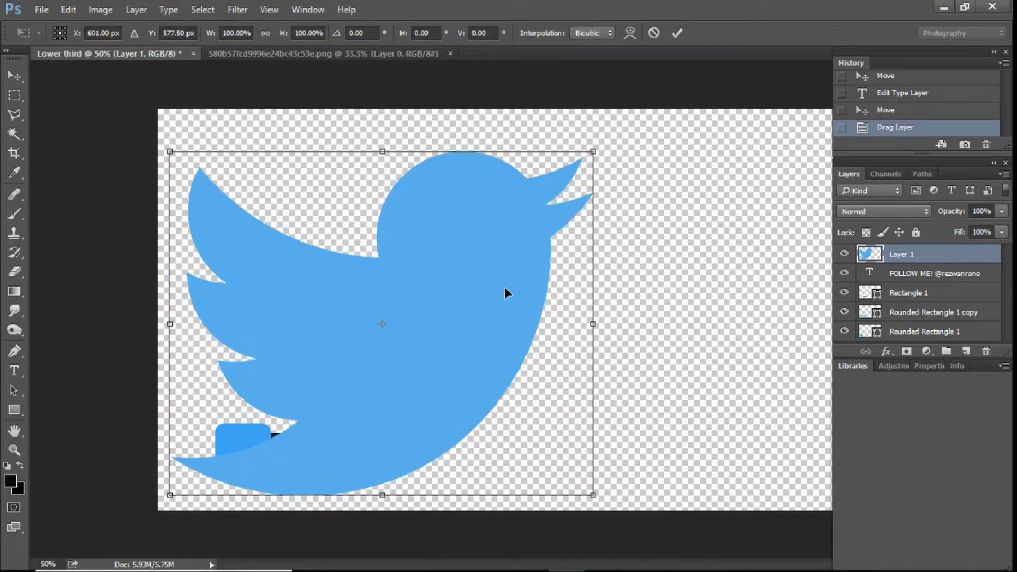
left_click_drag(597, 497, 205, 180)
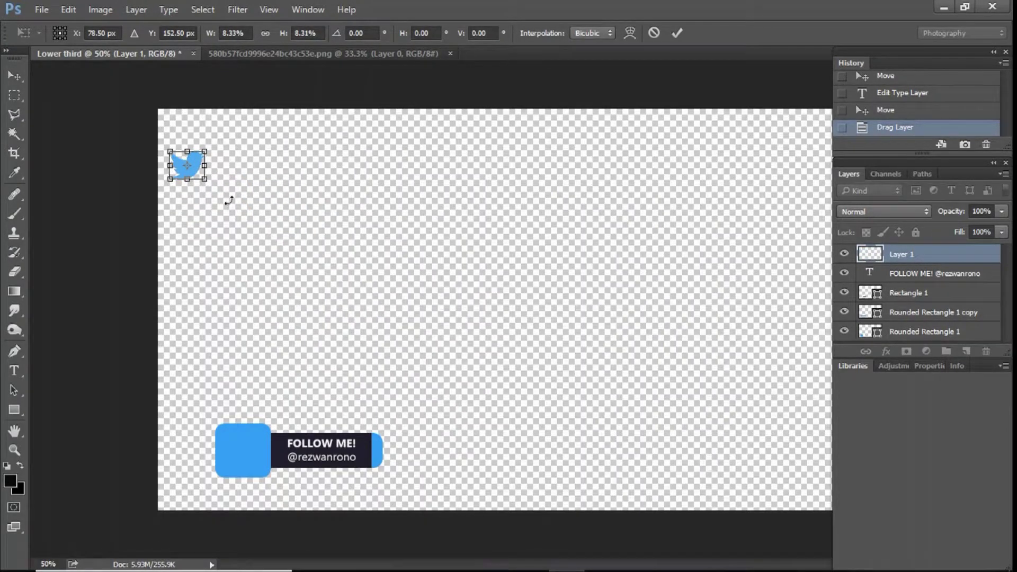
key("Return")
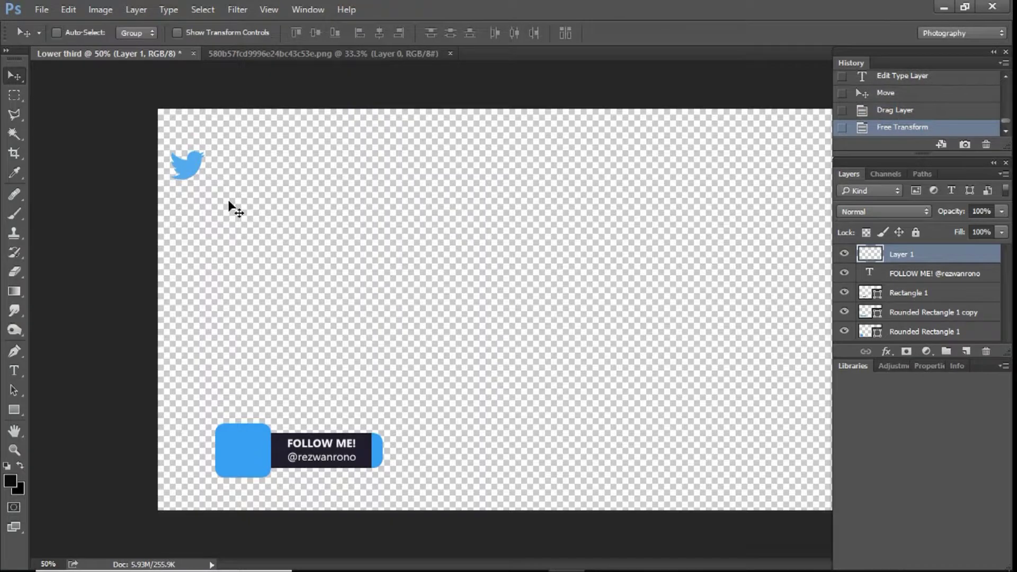
key("x")
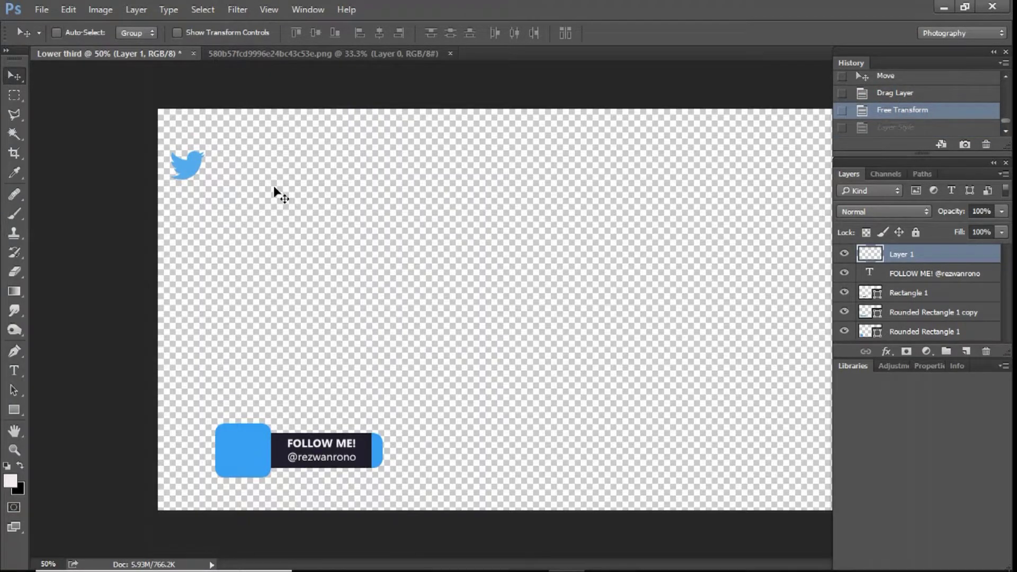
Give the bird layer a near-white Color Overlay and drag it down toward the blue square.
right_click(895, 252)
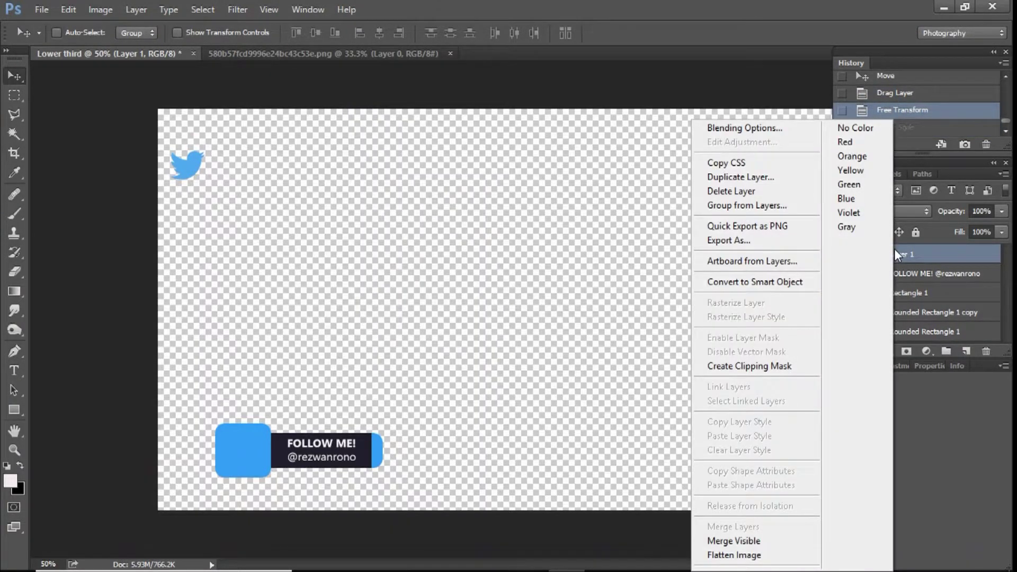
left_click(768, 132)
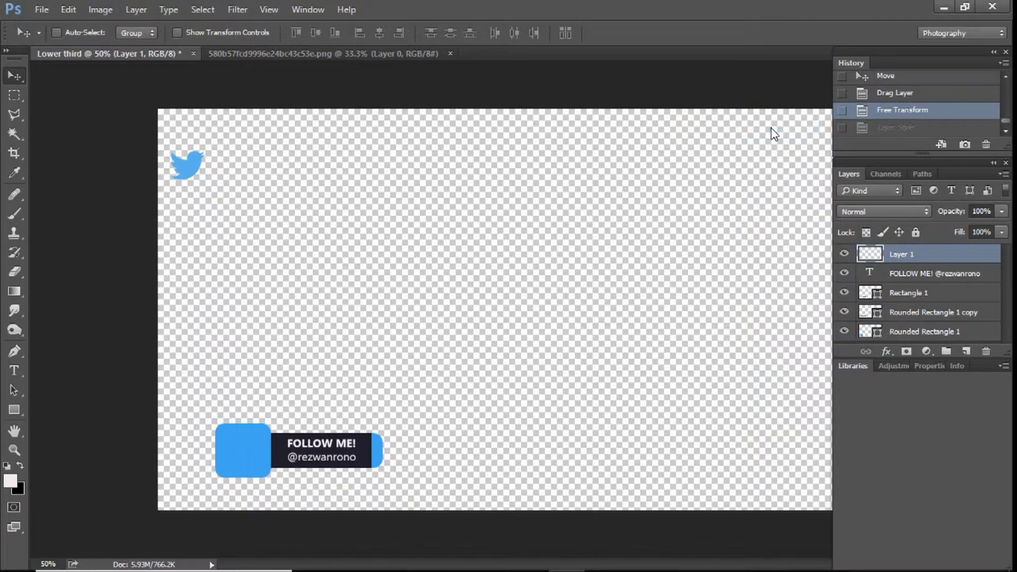
key("space")
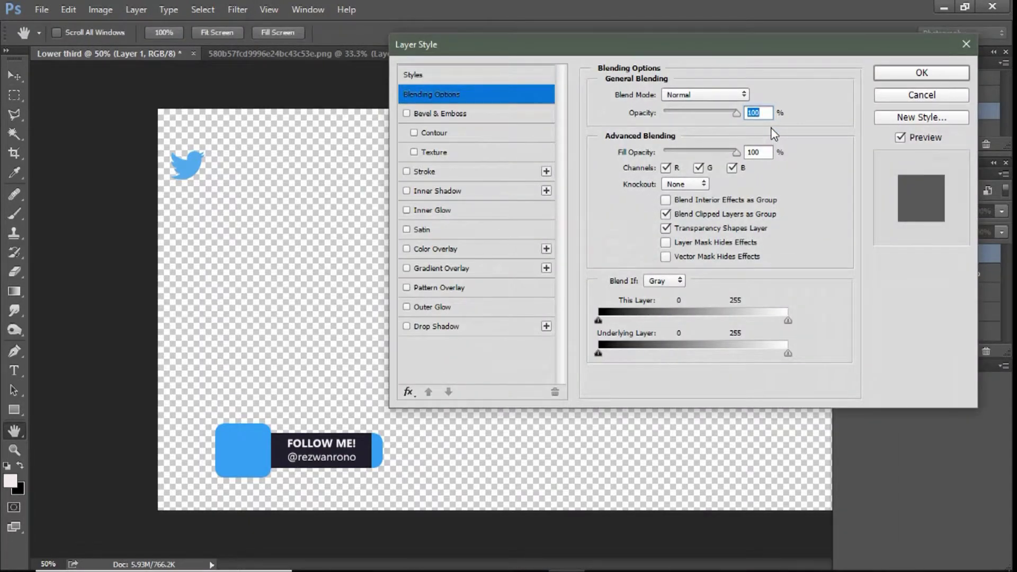
left_click(408, 250)
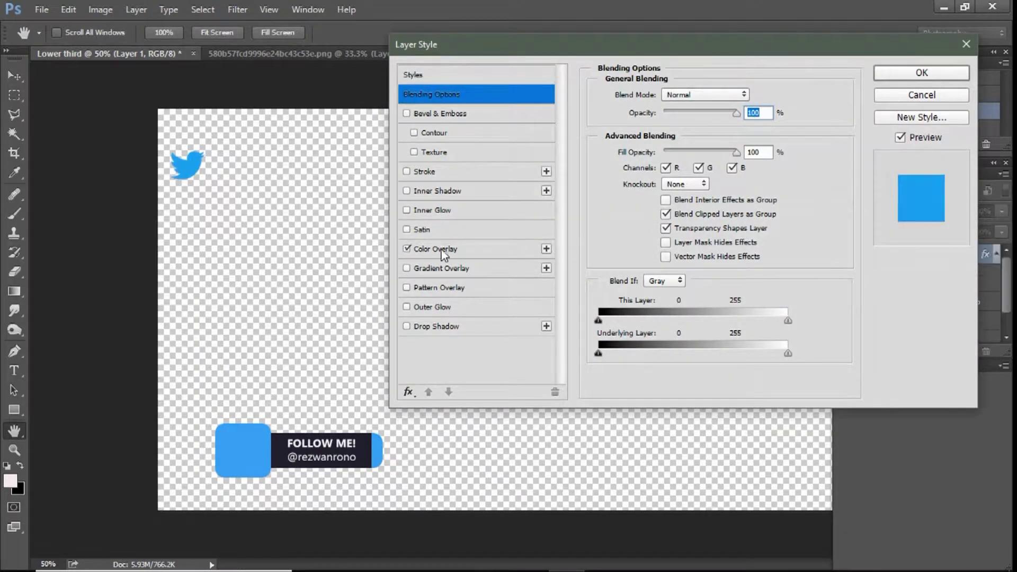
left_click(447, 253)
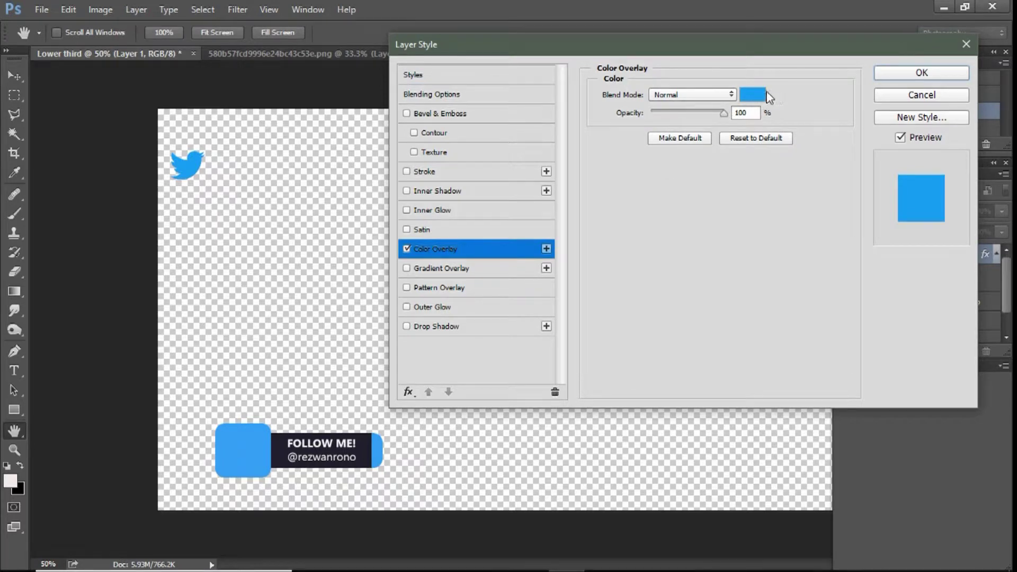
left_click(754, 95)
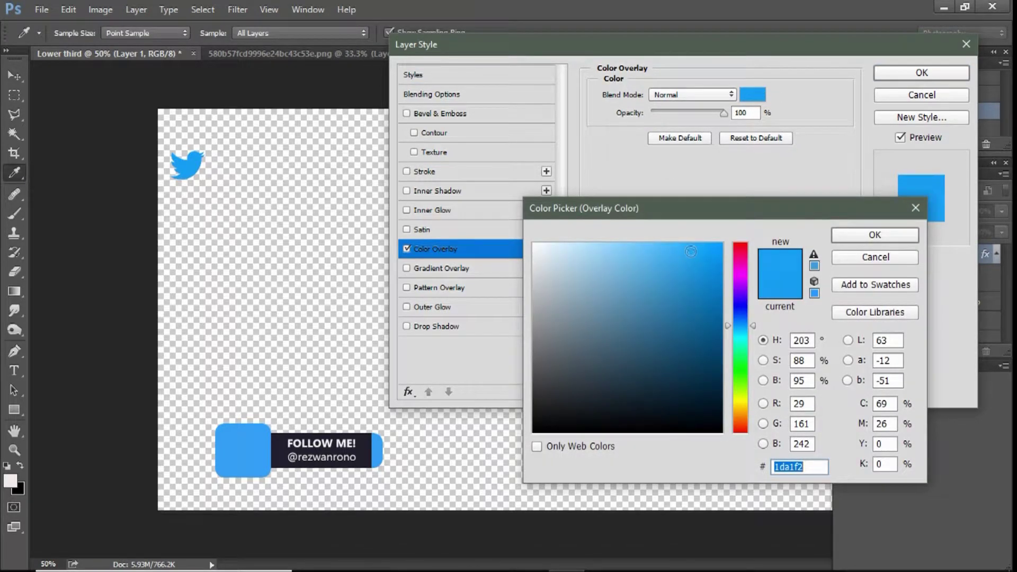
left_click_drag(691, 251, 538, 247)
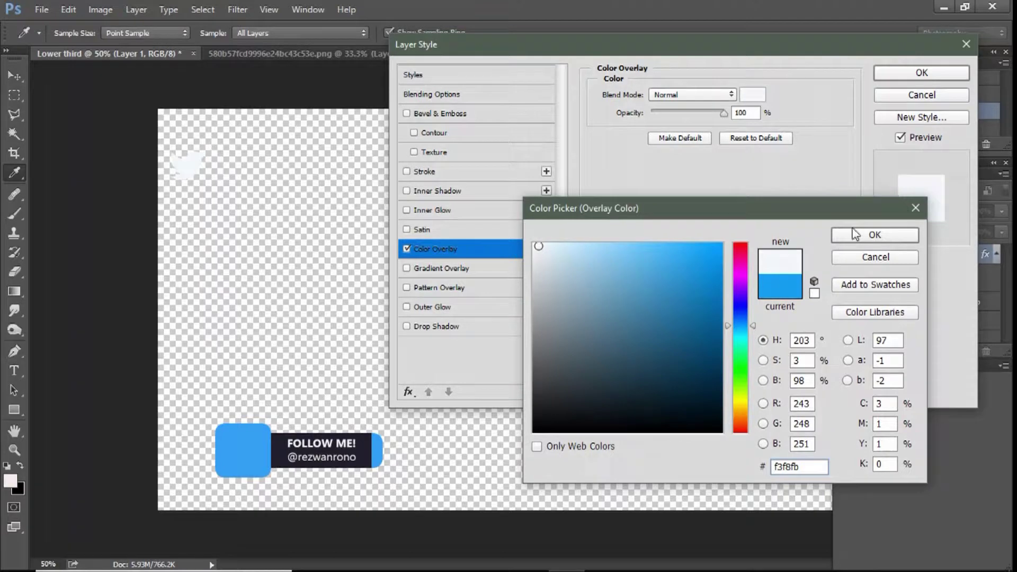
left_click(879, 234)
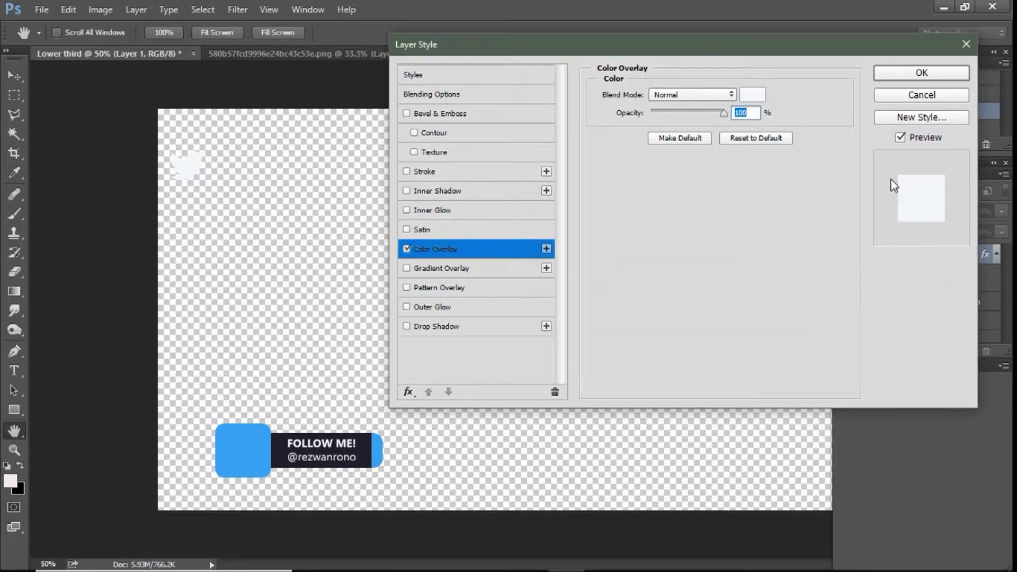
left_click(918, 74)
left_click_drag(195, 167, 250, 455)
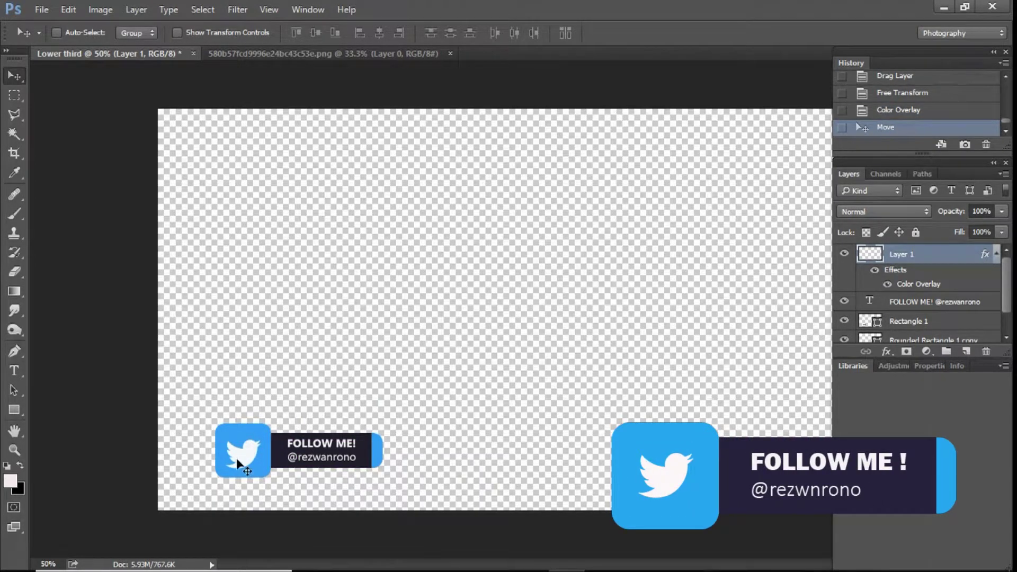
Centre the white bird on the blue rounded square and collapse Layer 1's effects list.
left_click_drag(242, 468, 240, 460)
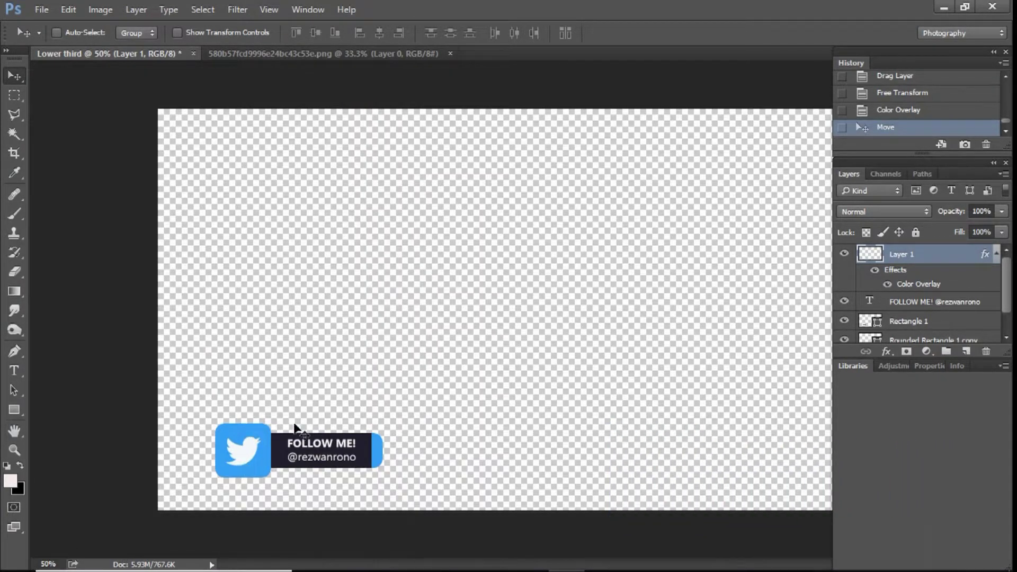
left_click(996, 253)
Hide the caption, bird, dark bar and blue extension layers, then browse the export options.
left_click(844, 274)
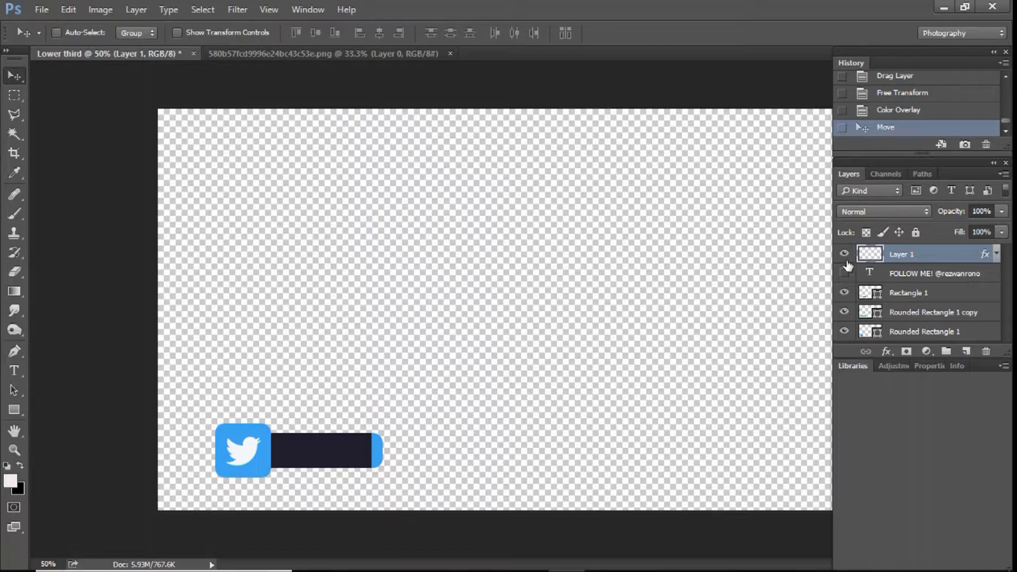
left_click(844, 253)
left_click(844, 293)
left_click(844, 312)
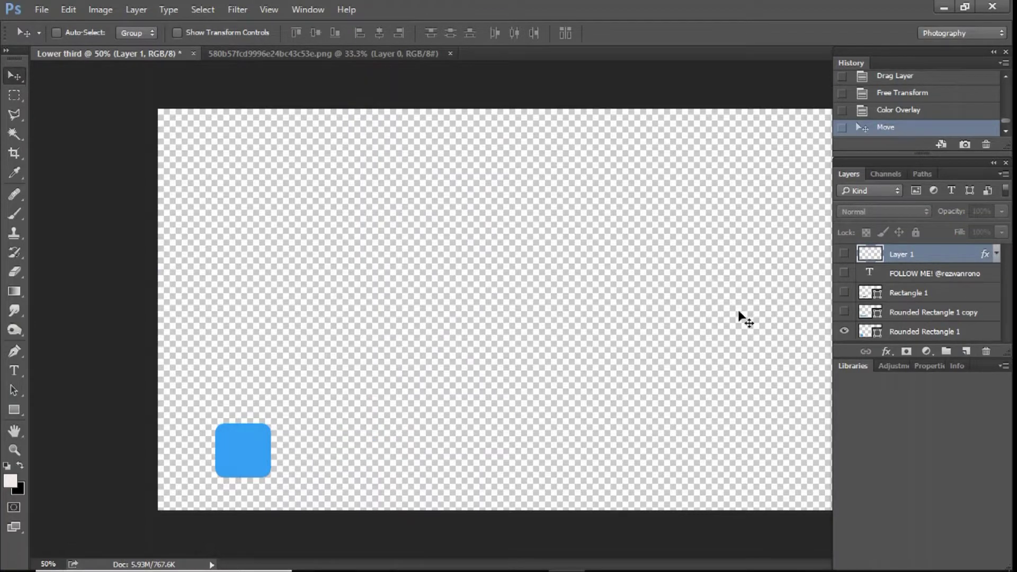
left_click(41, 9)
mouse_move(56, 224)
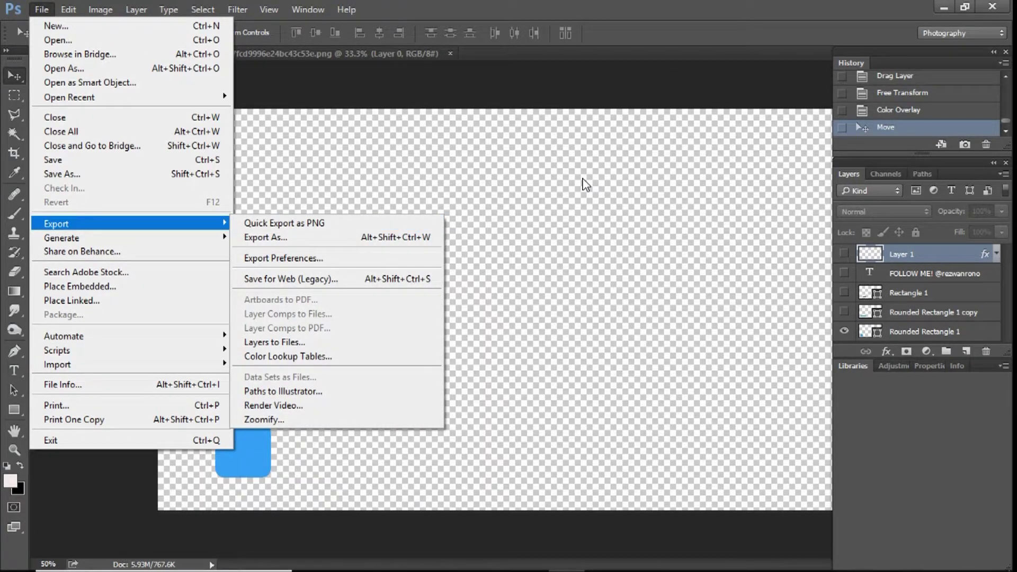
Turn the blue extension, dark bar, caption and bird layers back on.
left_click(588, 187)
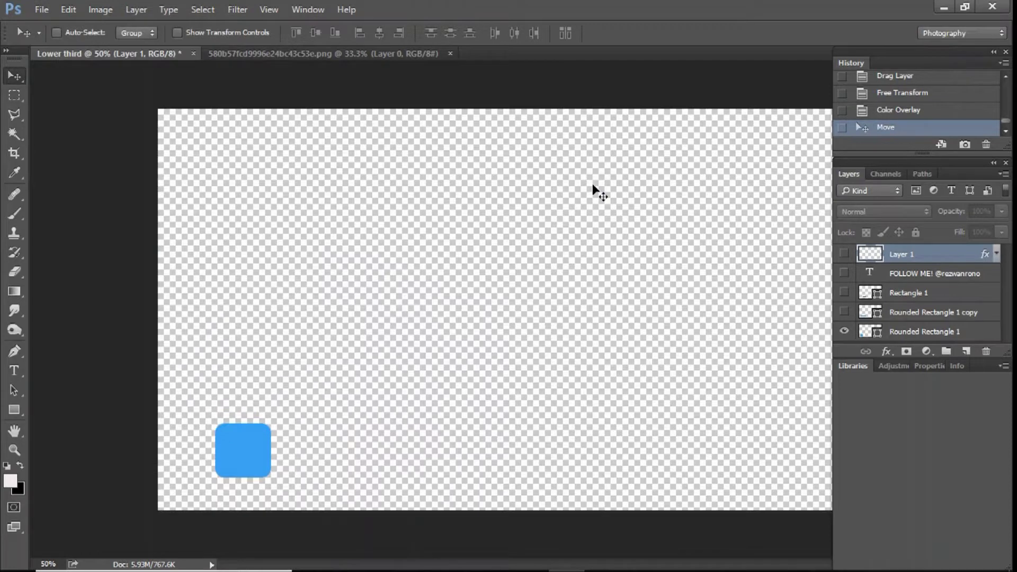
left_click(844, 312)
left_click(844, 292)
left_click(844, 274)
left_click(844, 254)
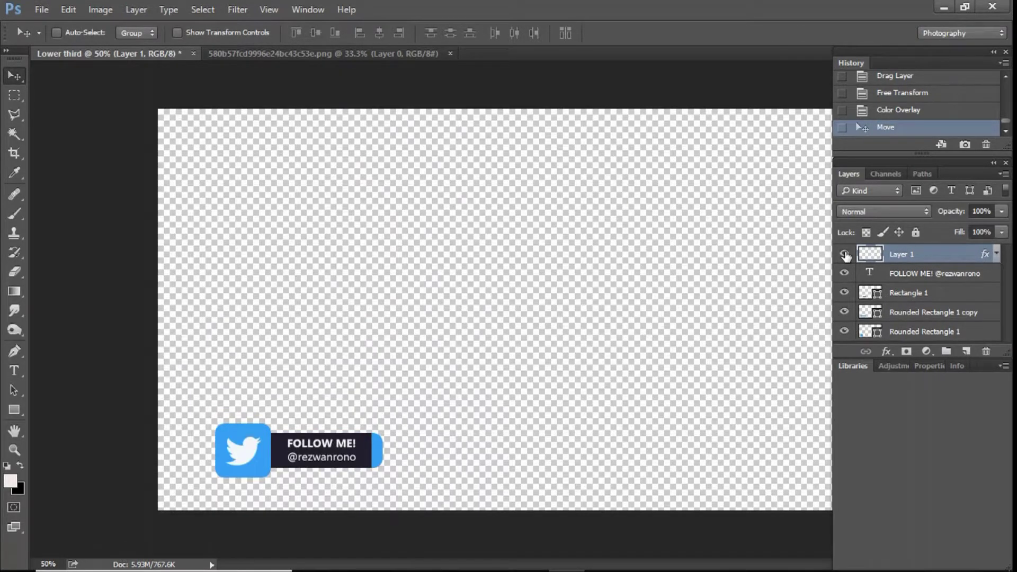
left_click(42, 11)
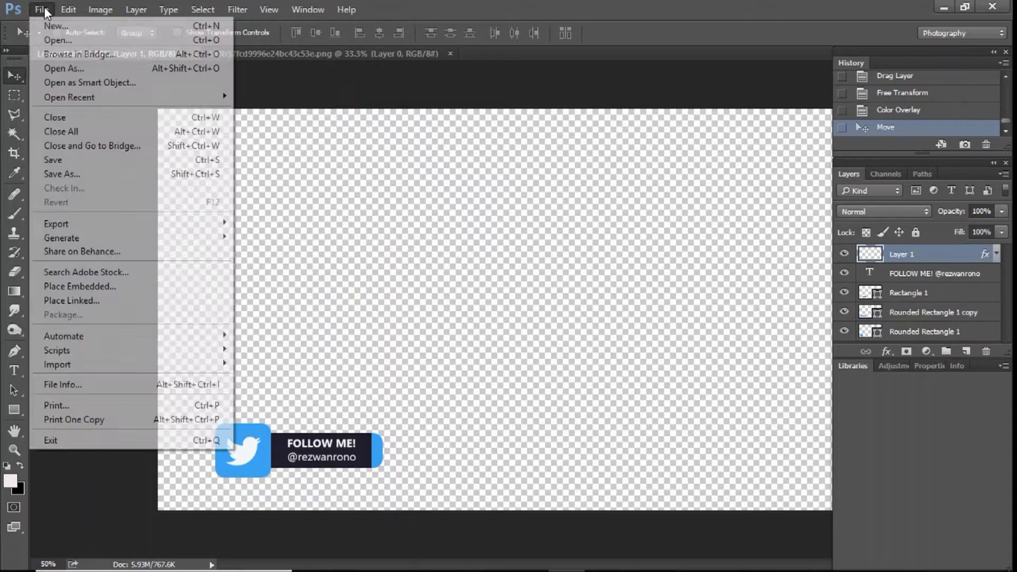
mouse_move(128, 223)
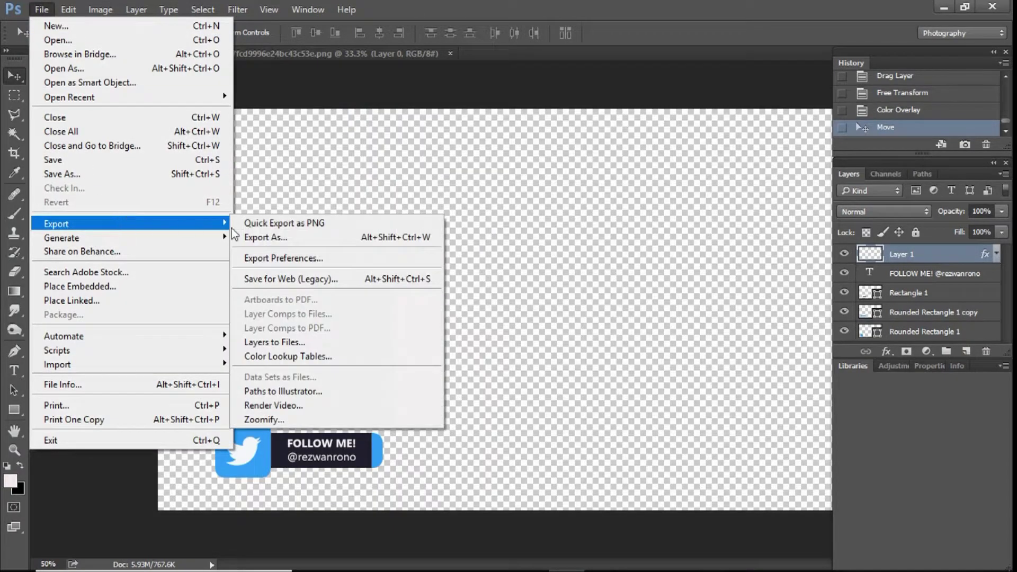
Quick Export the design as a PNG named Lower third into the Banner Templete folder.
left_click(328, 230)
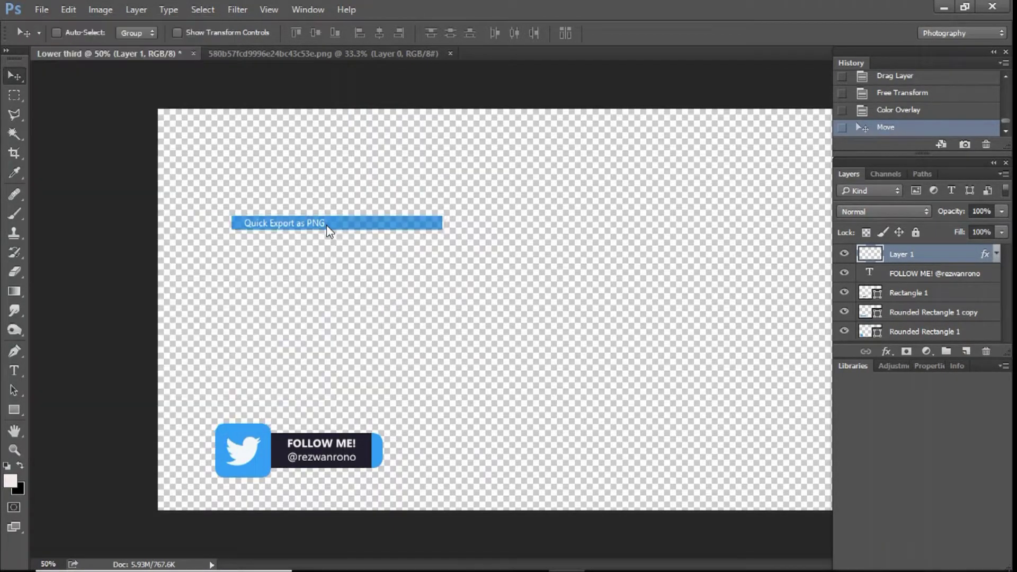
left_click_drag(416, 249, 416, 272)
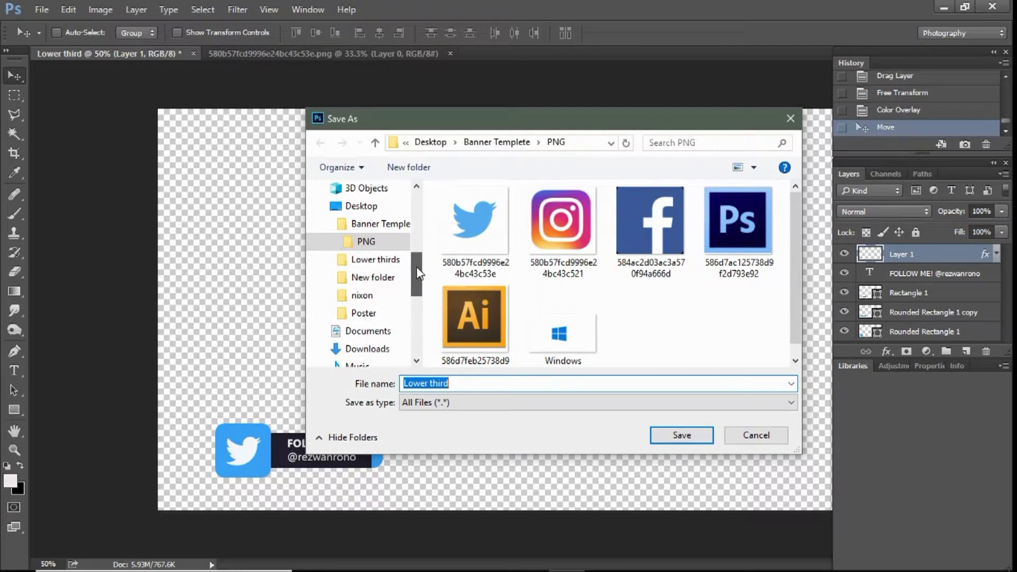
left_click(362, 225)
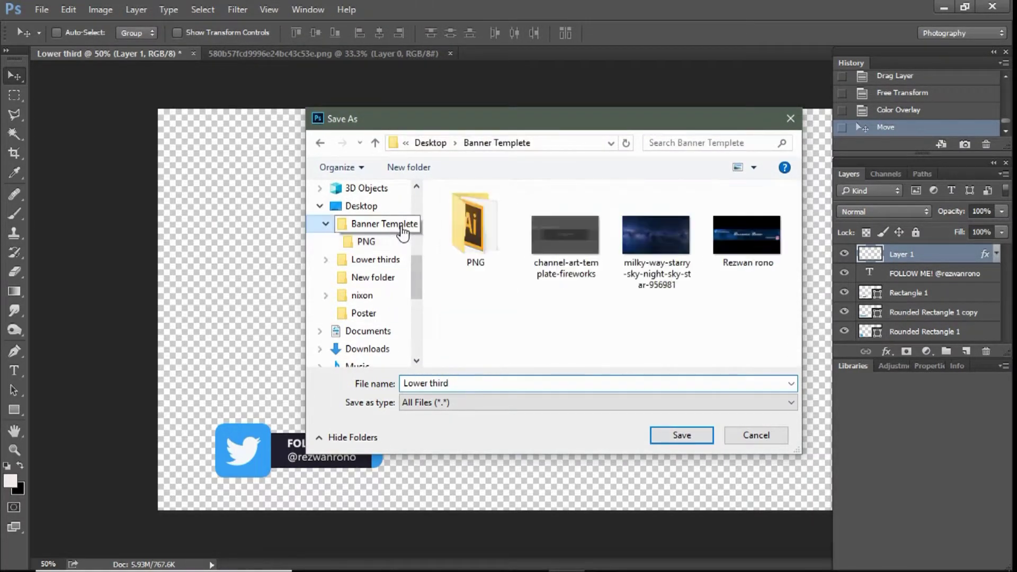
left_click(493, 382)
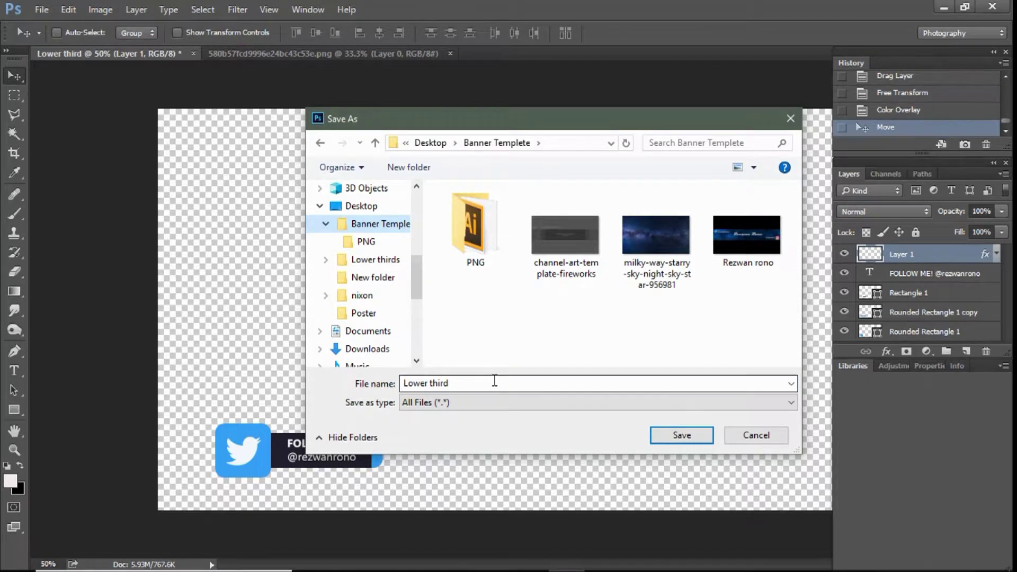
key("ctrl+a")
left_click(670, 434)
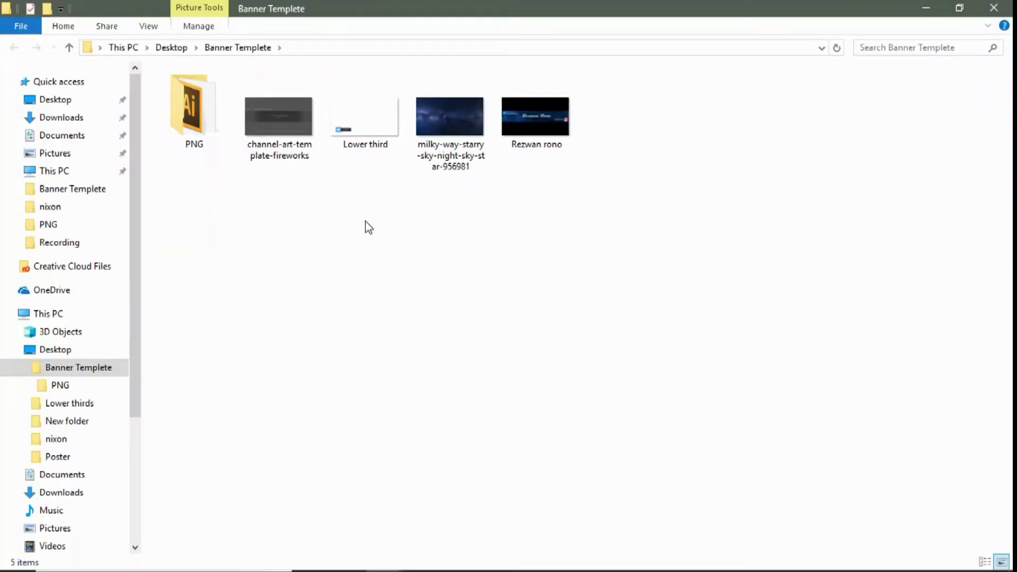
Open the exported Lower third PNG from the Banner Templete folder to preview it.
double_click(383, 132)
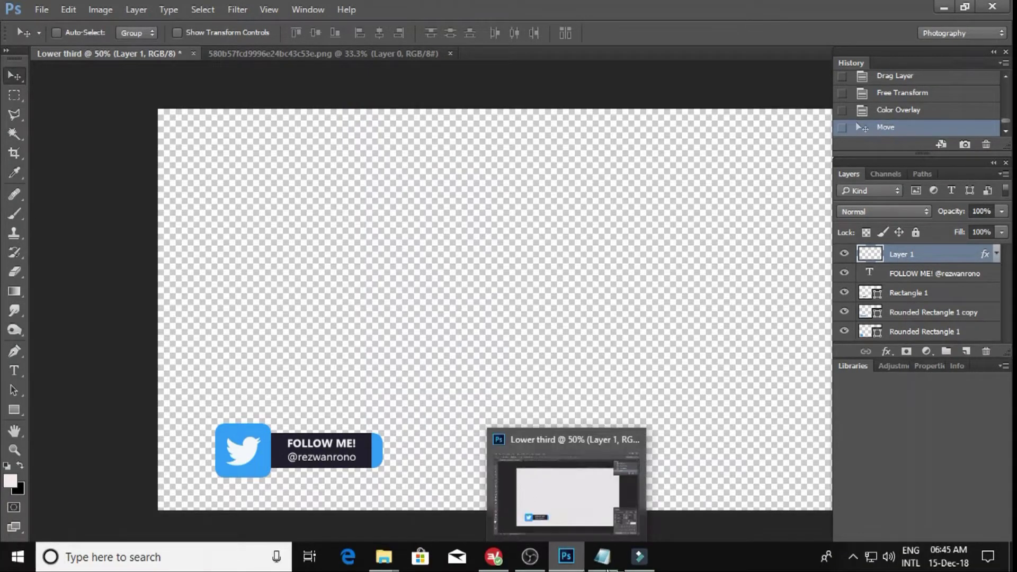
Drag Filmora's LowerThirds 42 title preset onto the text track and open it for editing.
left_click(641, 558)
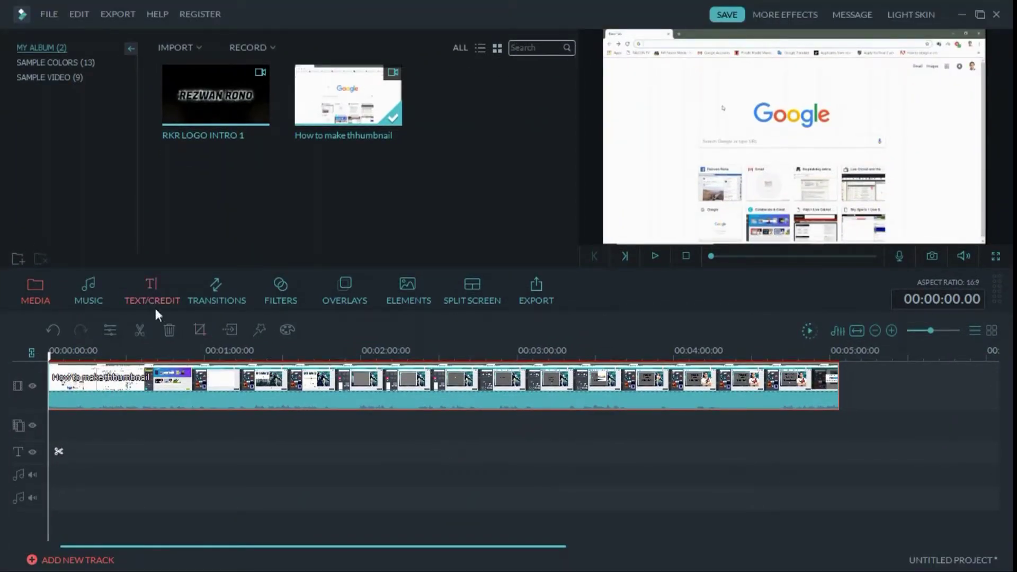
left_click(150, 289)
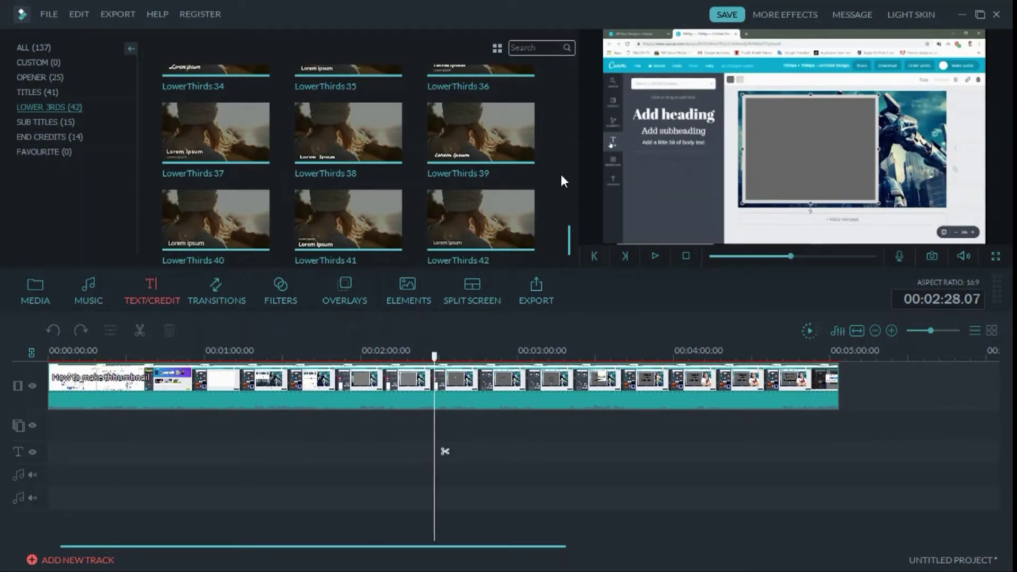
left_click_drag(485, 214, 416, 454)
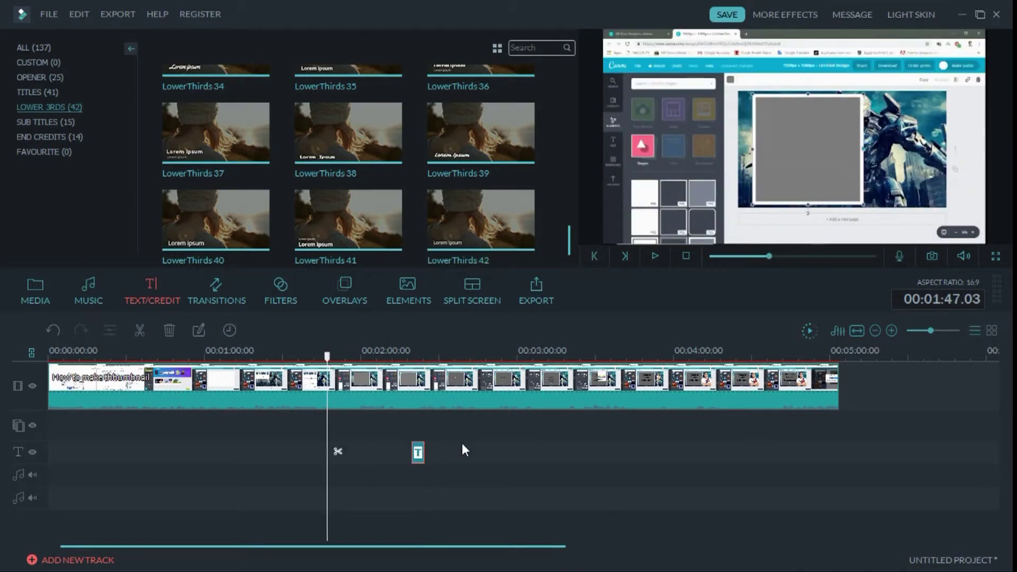
double_click(418, 452)
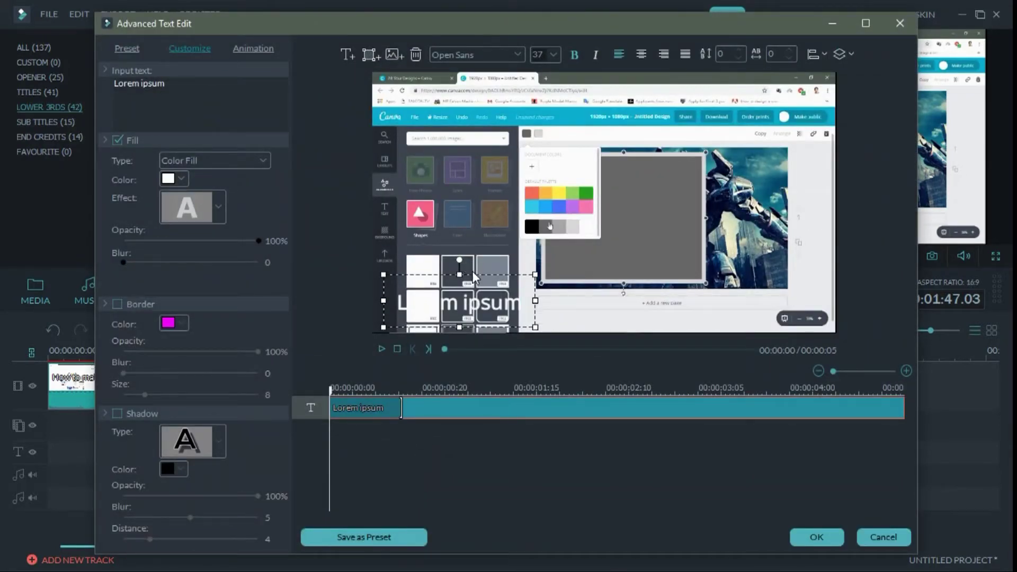
Delete the Lorem ipsum text and insert Lower third.png from Banner Templete as an image.
key("Delete")
left_click(398, 57)
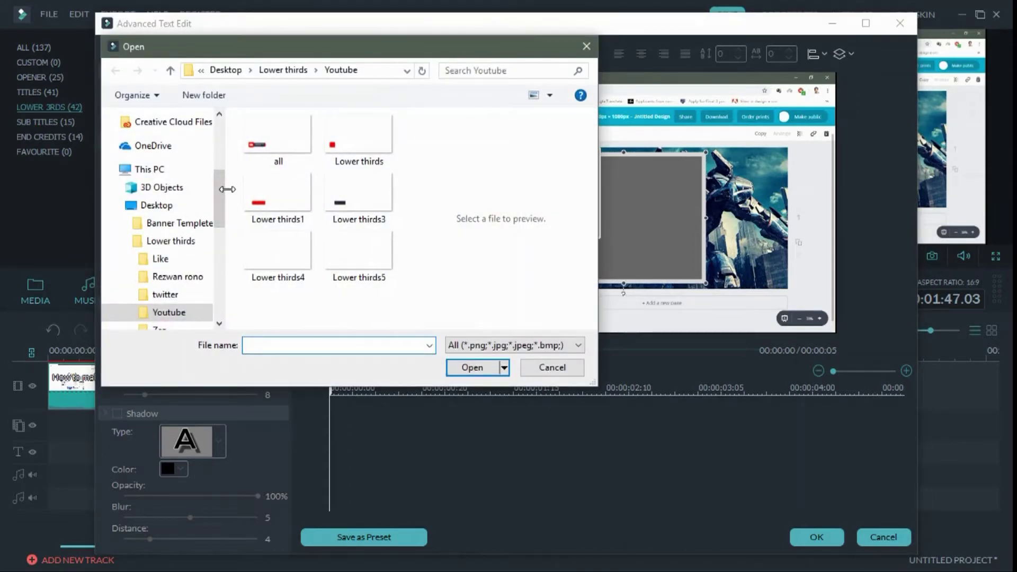
left_click_drag(222, 192, 224, 156)
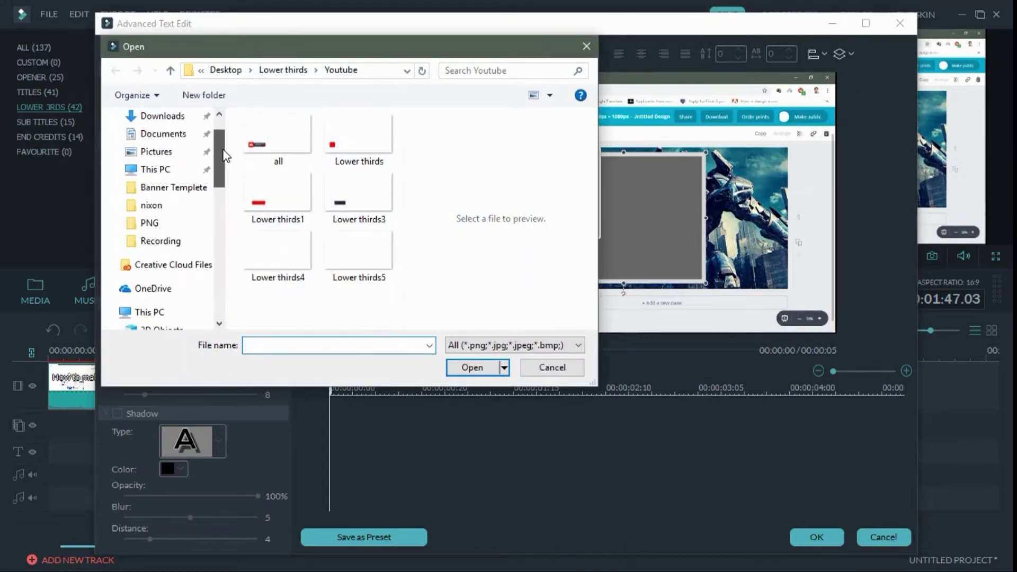
left_click(190, 188)
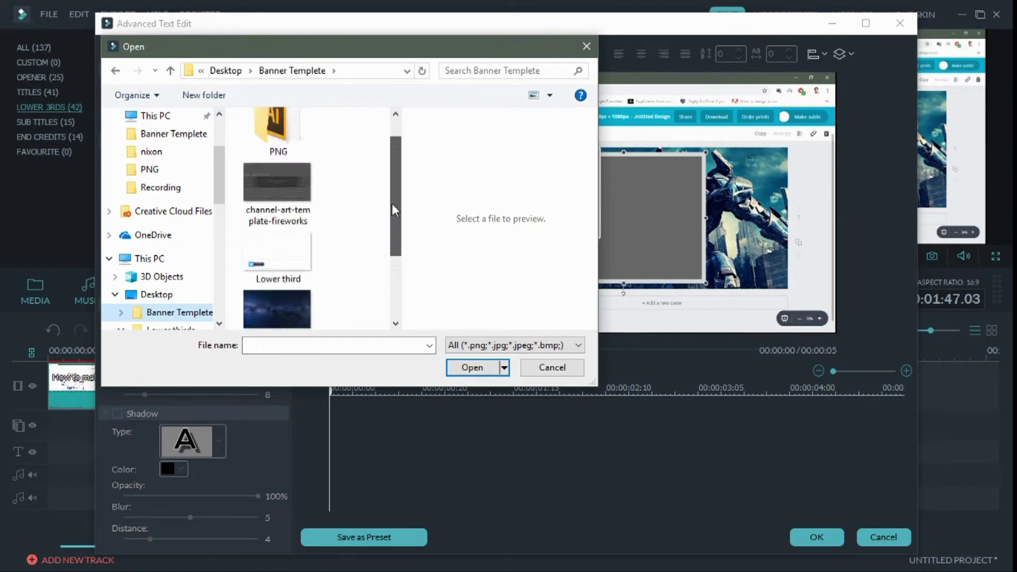
scroll(393, 211, "down", 2)
double_click(295, 214)
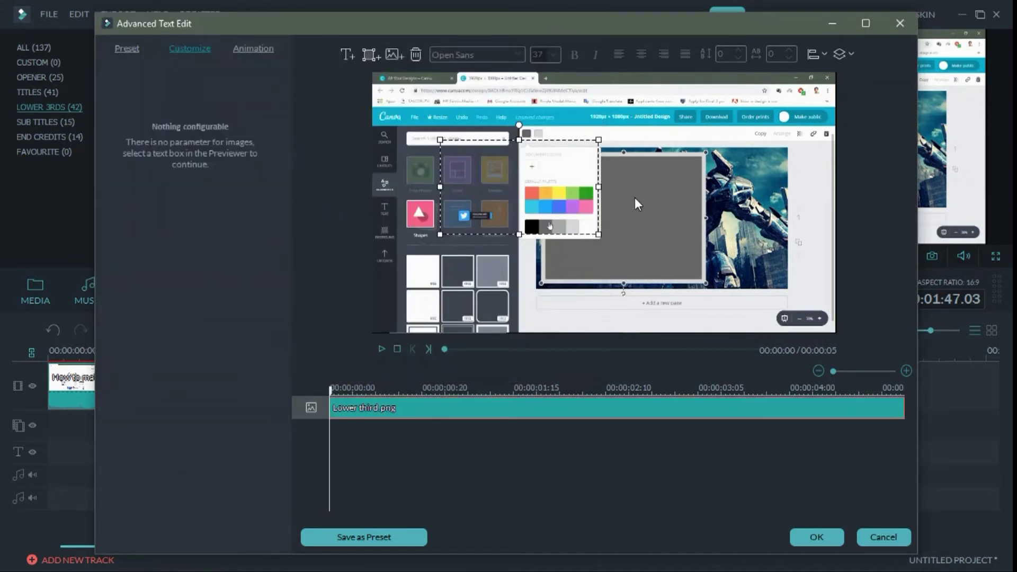
Scale up the Twitter badge, move it to the preview's bottom-right corner, and list animation presets.
left_click_drag(602, 137, 336, 348)
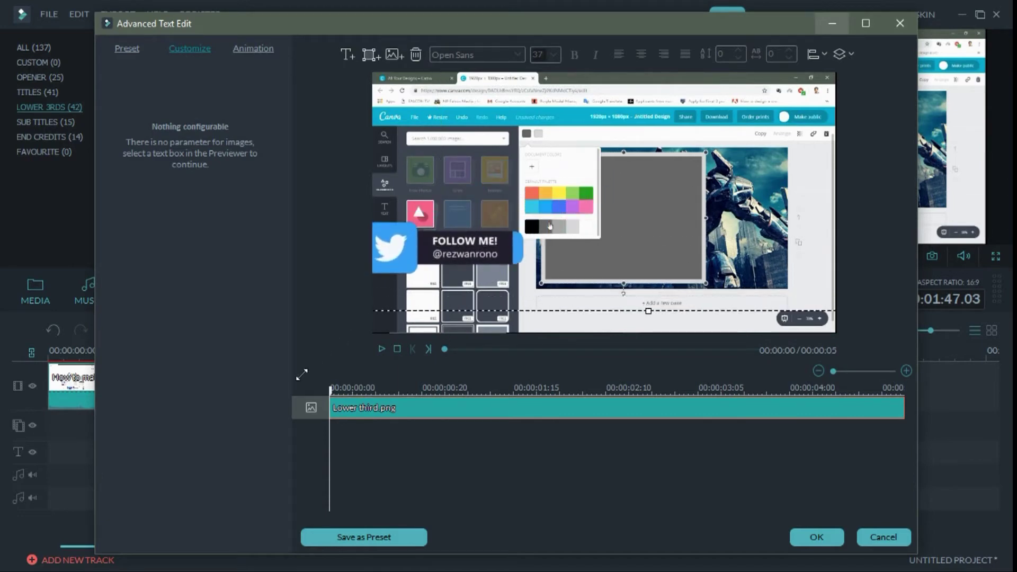
mouse_move(500, 231)
left_mouse_down()
mouse_move(533, 287)
mouse_move(721, 271)
left_mouse_up()
left_click_drag(755, 284, 756, 289)
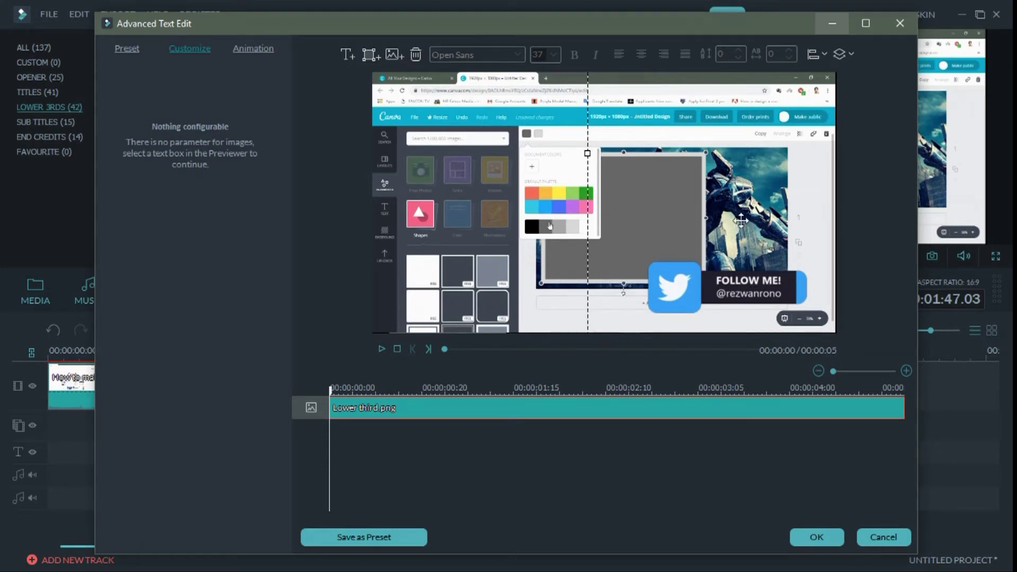
left_click(258, 51)
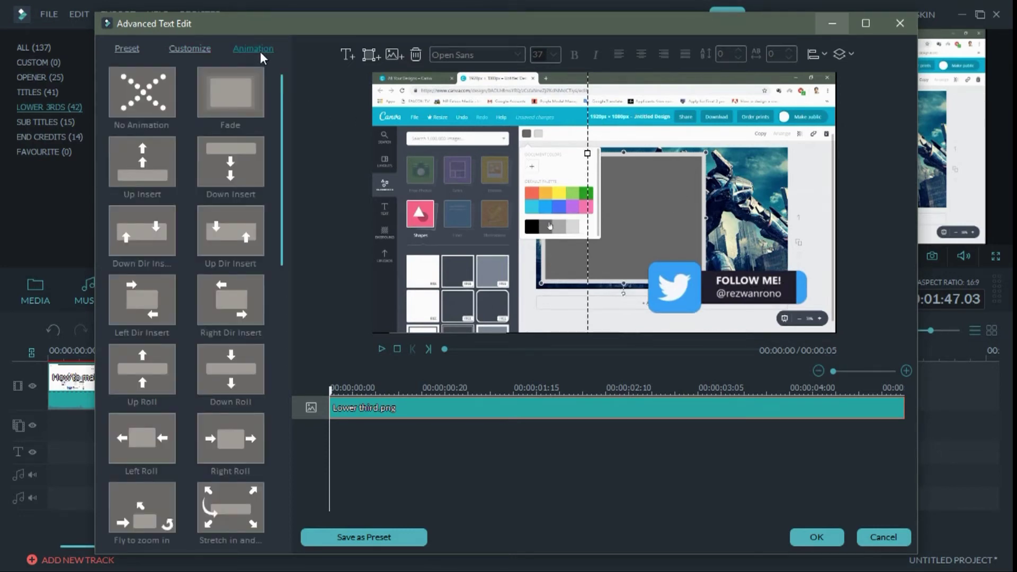
Apply the Left Dir Insert animation to the Twitter badge and close Advanced Text Edit.
double_click(144, 299)
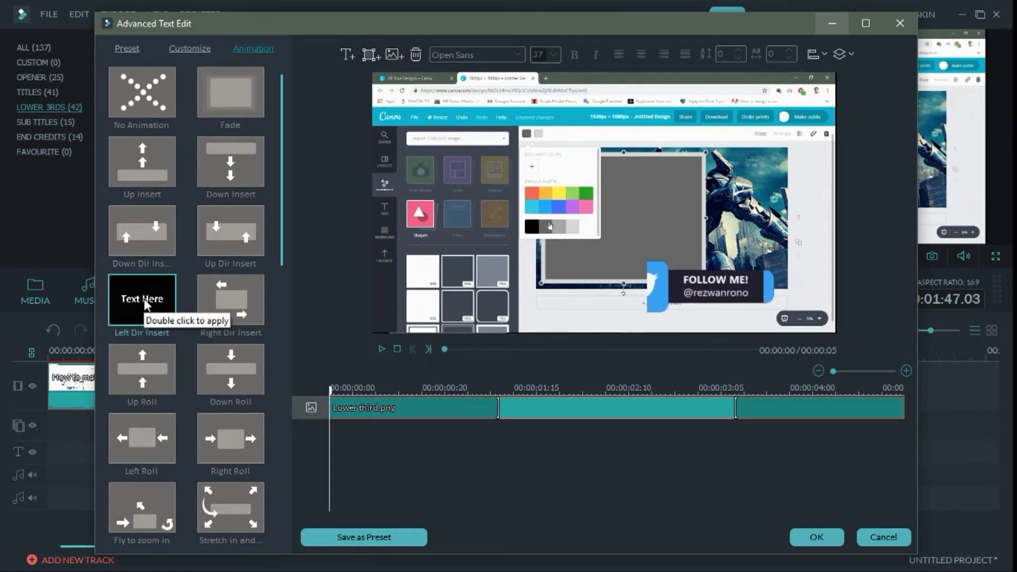
left_click(815, 536)
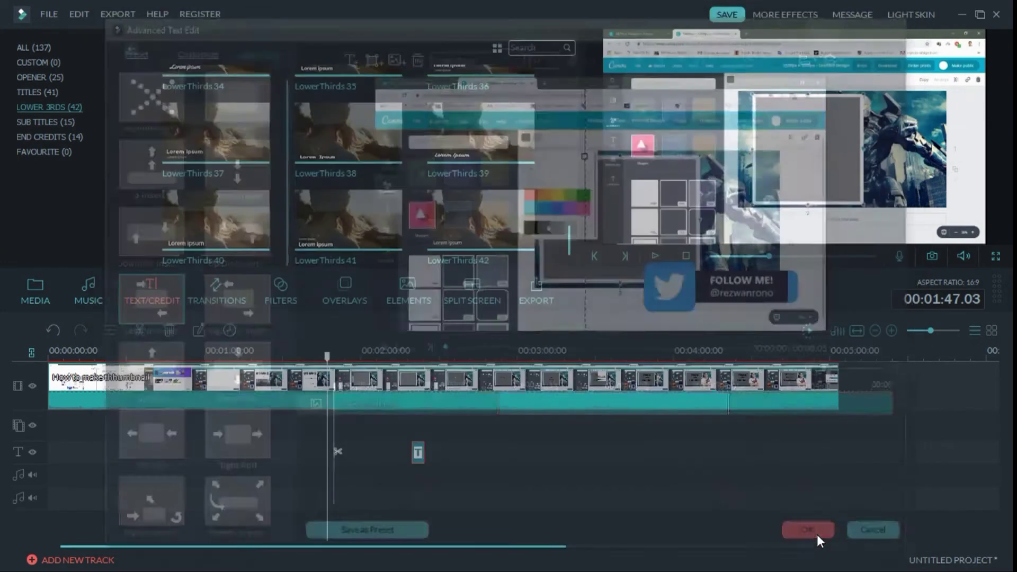